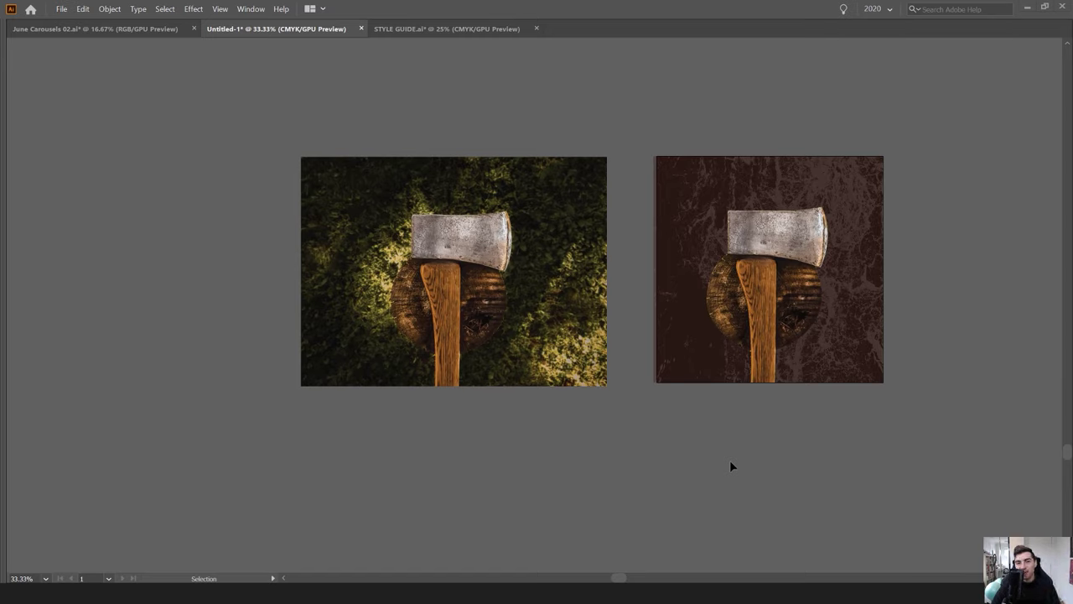
Examine the axe head, handle and tree stump up close in the original photo
{"action": "left_click", "coordinate": [496, 189]}
{"action": "key", "text": "ctrl+equal"}
{"action": "left_click", "coordinate": [630, 91]}
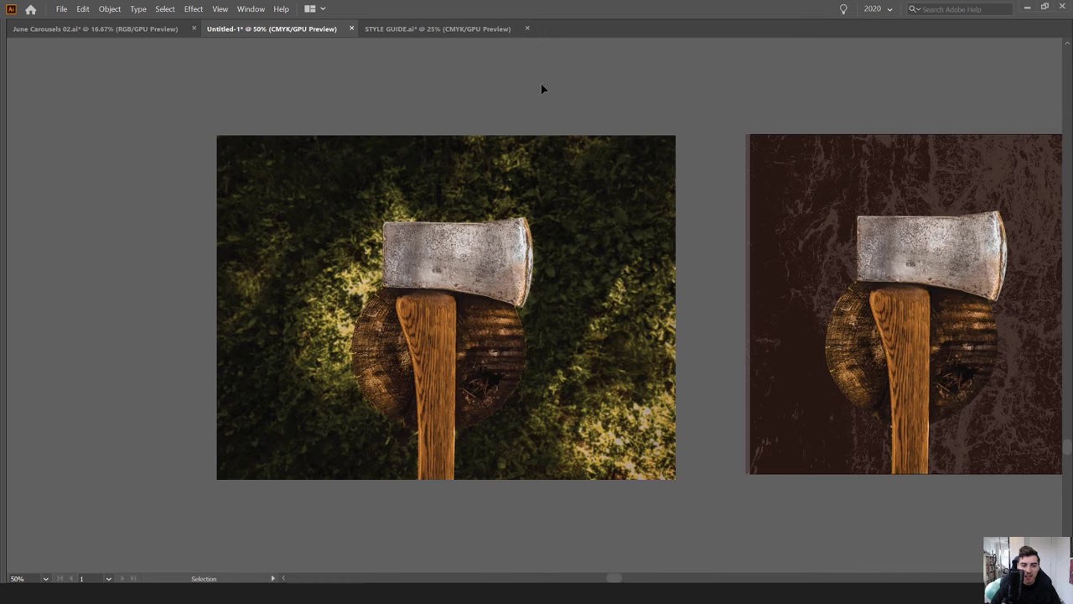
{"action": "left_click", "coordinate": [454, 204]}
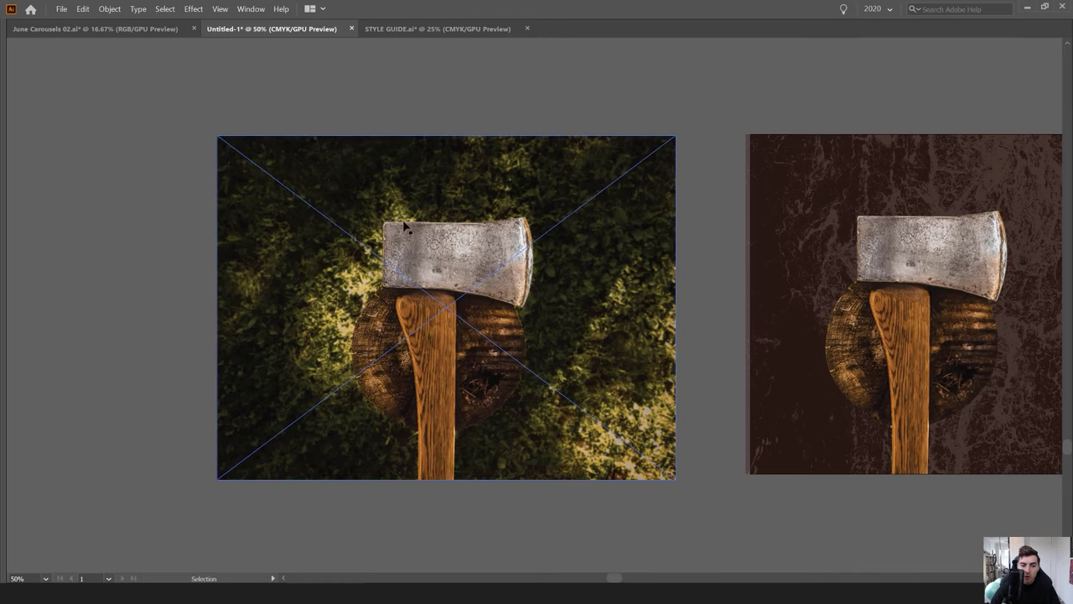
{"action": "scroll", "coordinate": [361, 241], "scroll_direction": "up", "scroll_amount": 1}
{"action": "scroll", "coordinate": [414, 220], "scroll_direction": "up", "scroll_amount": 1}
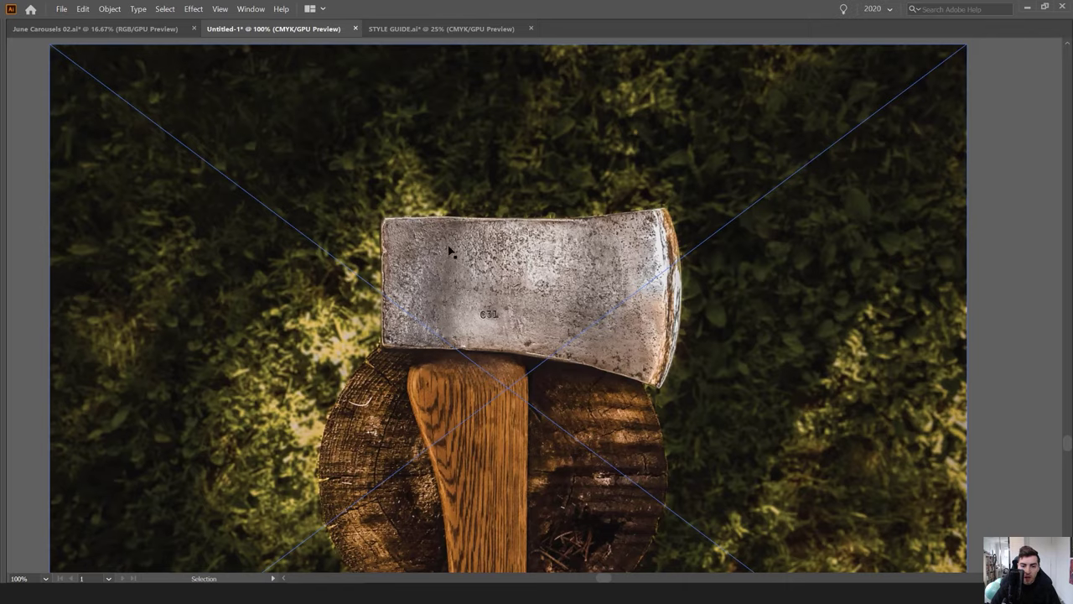
{"action": "left_click_drag", "start_coordinate": [434, 376], "coordinate": [450, 255]}
{"action": "left_click_drag", "start_coordinate": [452, 368], "coordinate": [453, 284]}
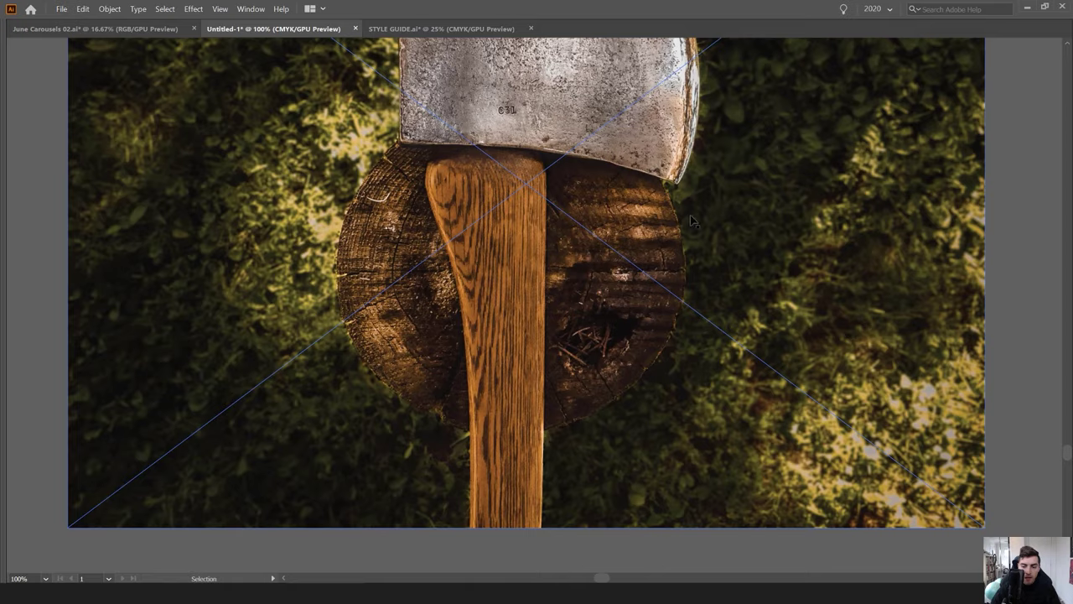
Compare the original axe photo with the cut-out version on the dark textured background
{"action": "scroll", "coordinate": [693, 220], "scroll_direction": "up", "scroll_amount": 3}
{"action": "scroll", "coordinate": [663, 193], "scroll_direction": "right", "scroll_amount": 1}
{"action": "scroll", "coordinate": [479, 234], "scroll_direction": "down", "scroll_amount": 1}
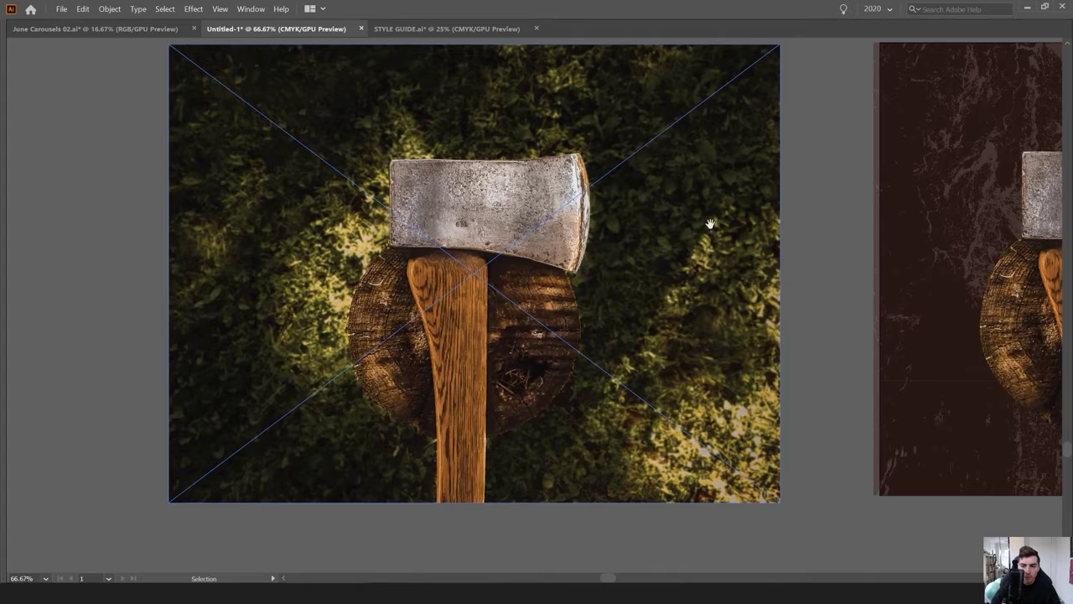
{"action": "left_click_drag", "start_coordinate": [708, 223], "coordinate": [158, 230]}
{"action": "left_click_drag", "start_coordinate": [576, 179], "coordinate": [543, 195]}
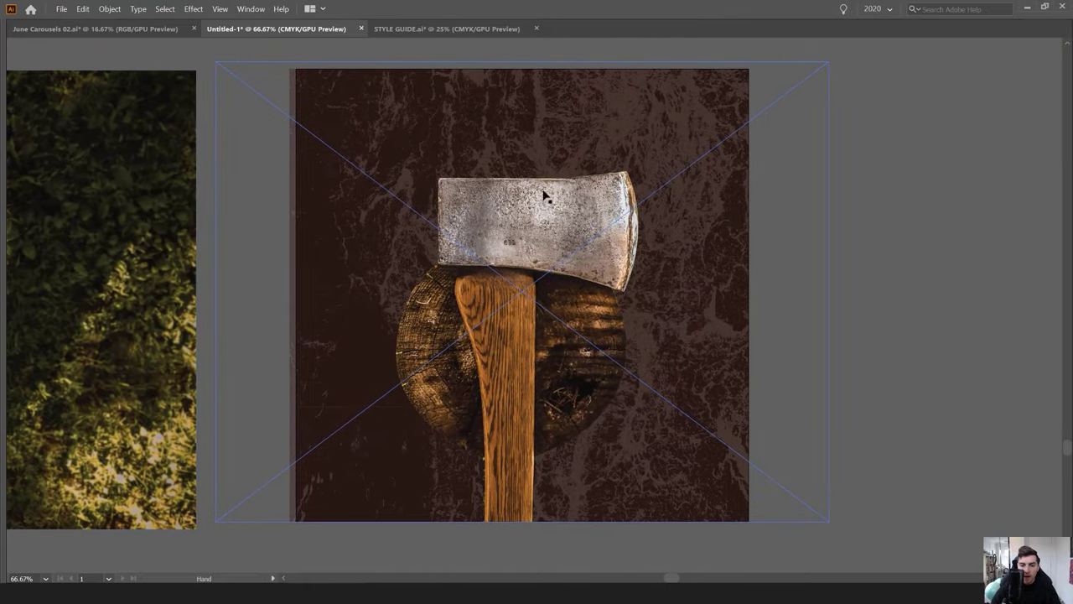
{"action": "scroll", "coordinate": [530, 87], "scroll_direction": "up", "scroll_amount": 1}
{"action": "left_click_drag", "start_coordinate": [748, 221], "coordinate": [696, 122]}
{"action": "scroll", "coordinate": [697, 145], "scroll_direction": "down", "scroll_amount": 1}
{"action": "scroll", "coordinate": [681, 151], "scroll_direction": "down", "scroll_amount": 1}
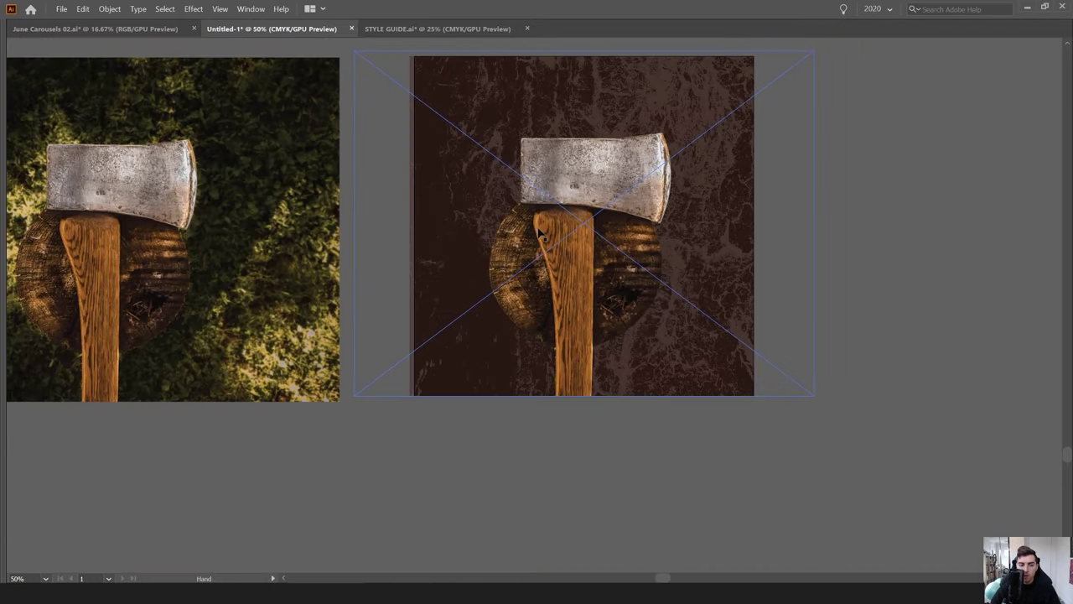
{"action": "scroll", "coordinate": [539, 233], "scroll_direction": "left", "scroll_amount": 5}
{"action": "scroll", "coordinate": [419, 218], "scroll_direction": "up", "scroll_amount": 2}
Select the original axe photo, show the hidden panels, and float the Transparency panel over the canvas
{"action": "left_click", "coordinate": [317, 205]}
{"action": "key", "text": "Tab"}
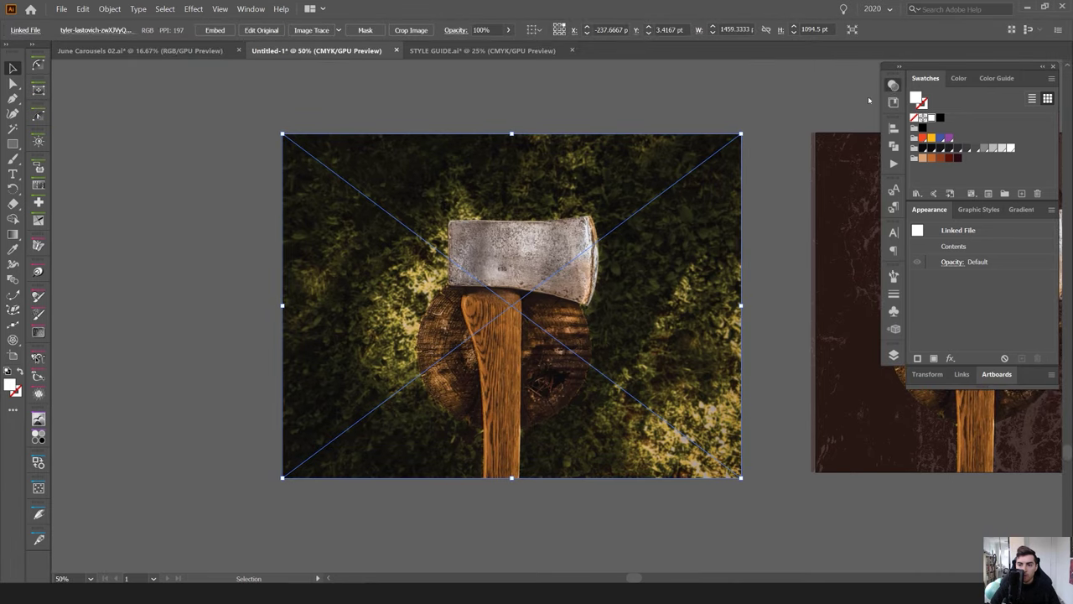
{"action": "left_click_drag", "start_coordinate": [893, 86], "coordinate": [641, 120]}
{"action": "left_click", "coordinate": [670, 102]}
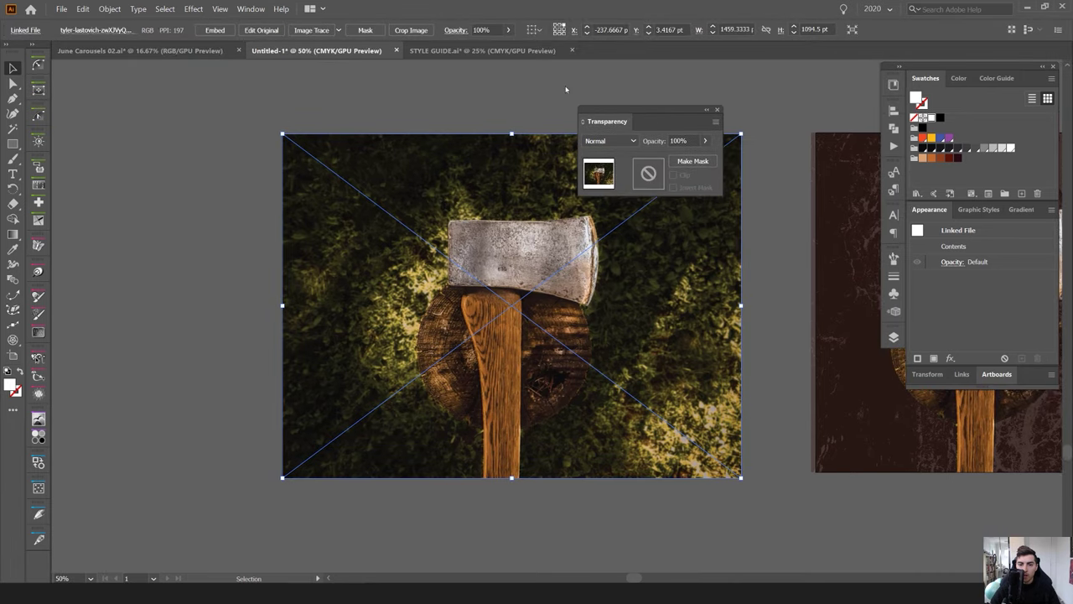
{"action": "left_click", "coordinate": [556, 108]}
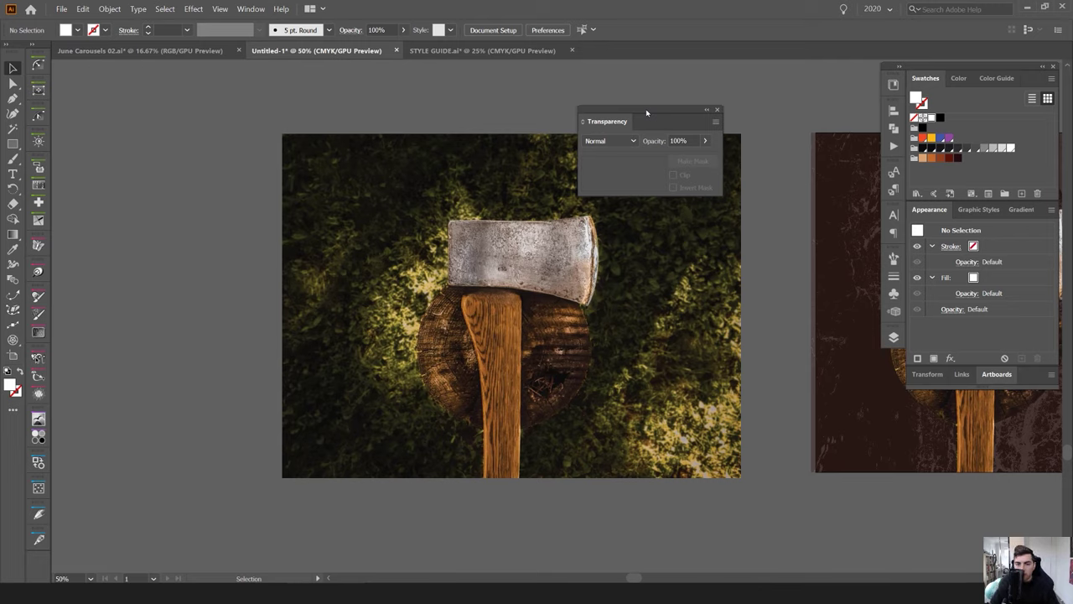
Check where the Transparency panel is listed and move the floating panel clear of the axe head
{"action": "left_click", "coordinate": [251, 9]}
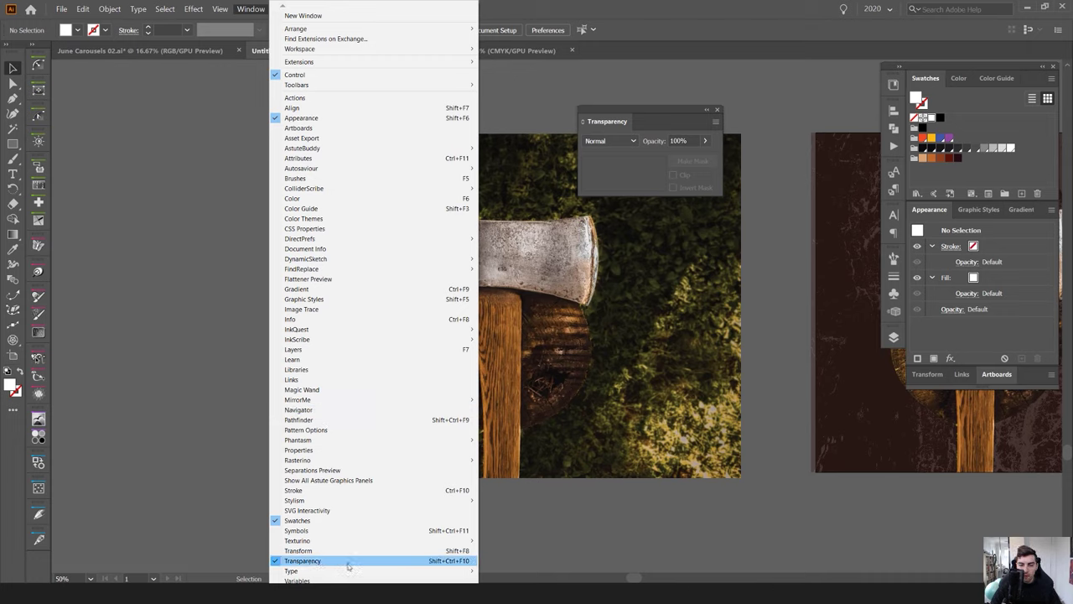
{"action": "left_click_drag", "start_coordinate": [663, 109], "coordinate": [673, 108]}
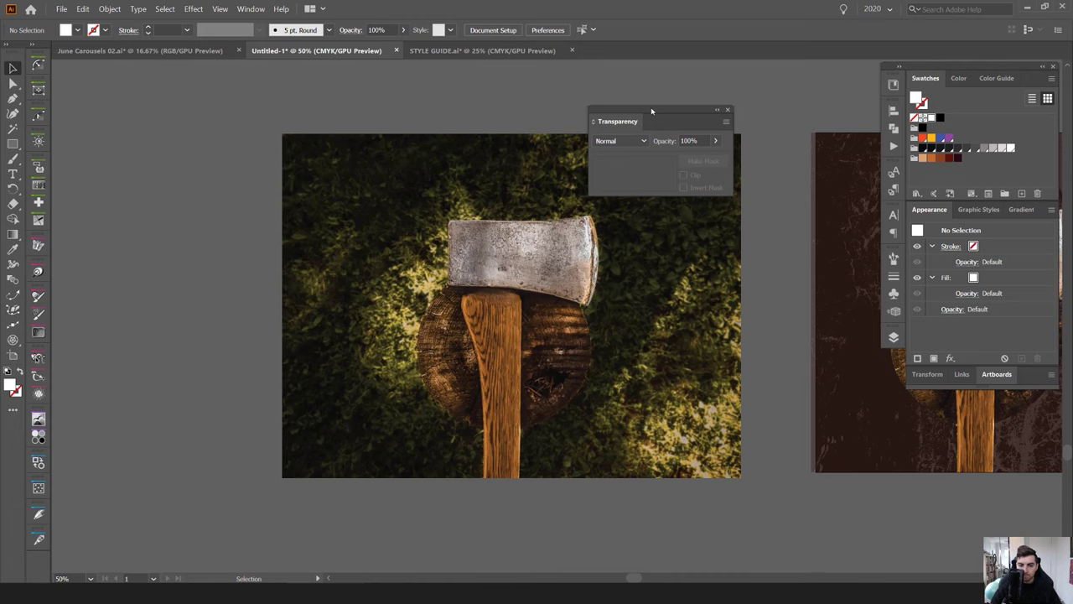
{"action": "left_click", "coordinate": [536, 164]}
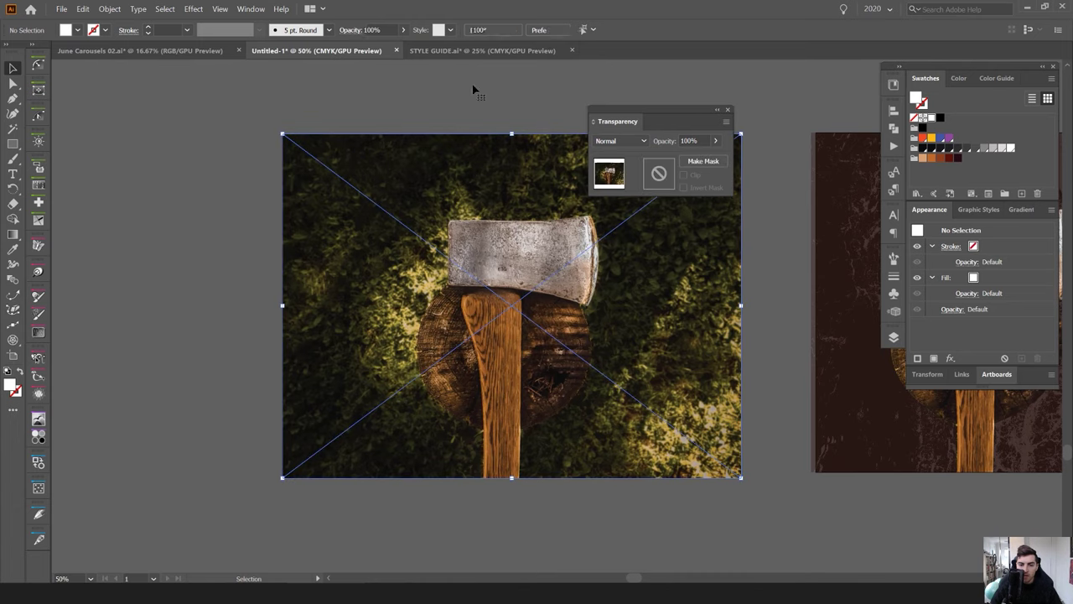
{"action": "scroll", "coordinate": [514, 202], "scroll_direction": "up", "scroll_amount": 1}
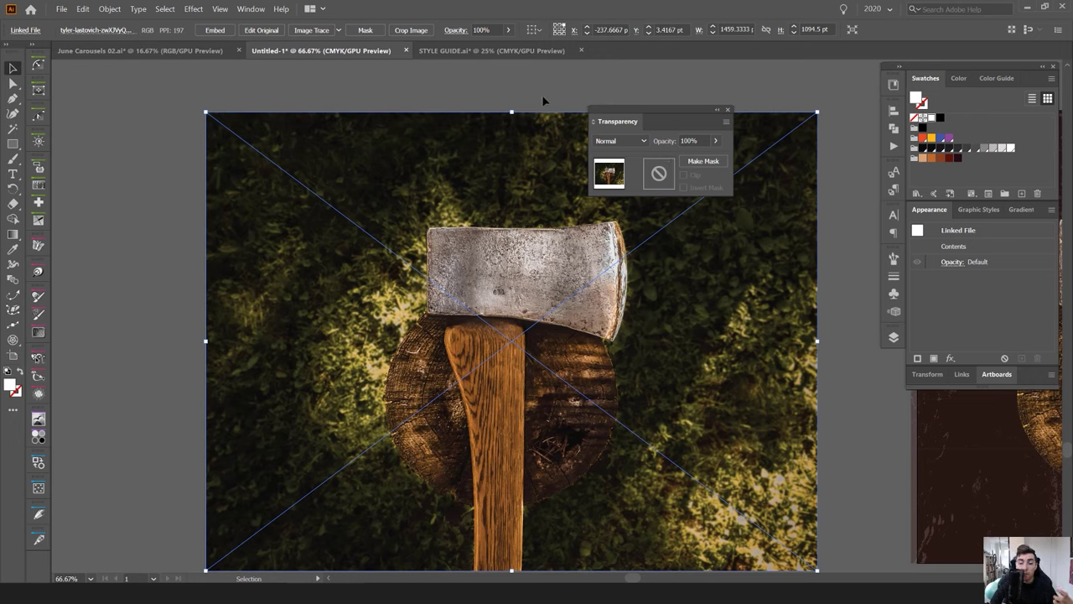
{"action": "left_click_drag", "start_coordinate": [649, 109], "coordinate": [813, 85]}
{"action": "left_click", "coordinate": [642, 80]}
Start a Pen tool path on the original photo at the lower tip of the axe's cutting edge
{"action": "scroll", "coordinate": [601, 290], "scroll_direction": "up", "scroll_amount": 1}
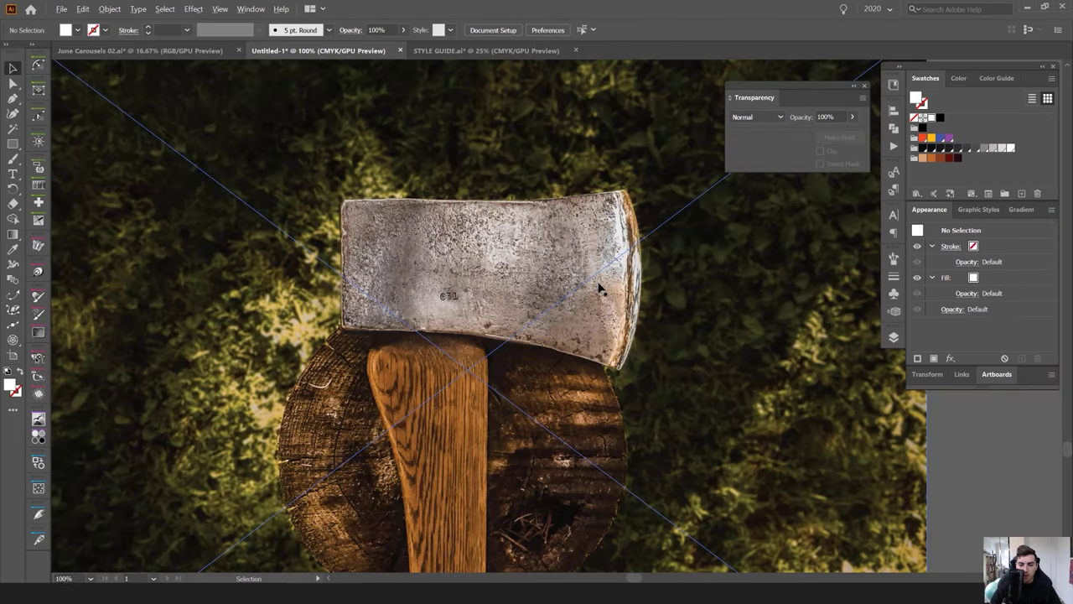
{"action": "left_click_drag", "start_coordinate": [601, 289], "coordinate": [521, 245]}
{"action": "left_click", "coordinate": [382, 213]}
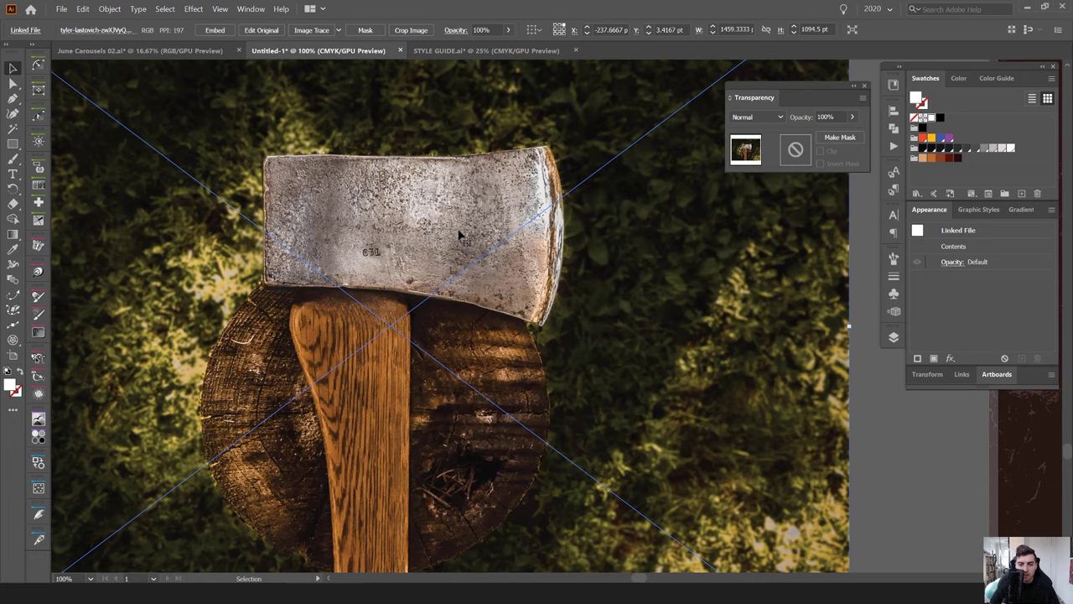
{"action": "key", "text": "ctrl+shift+a"}
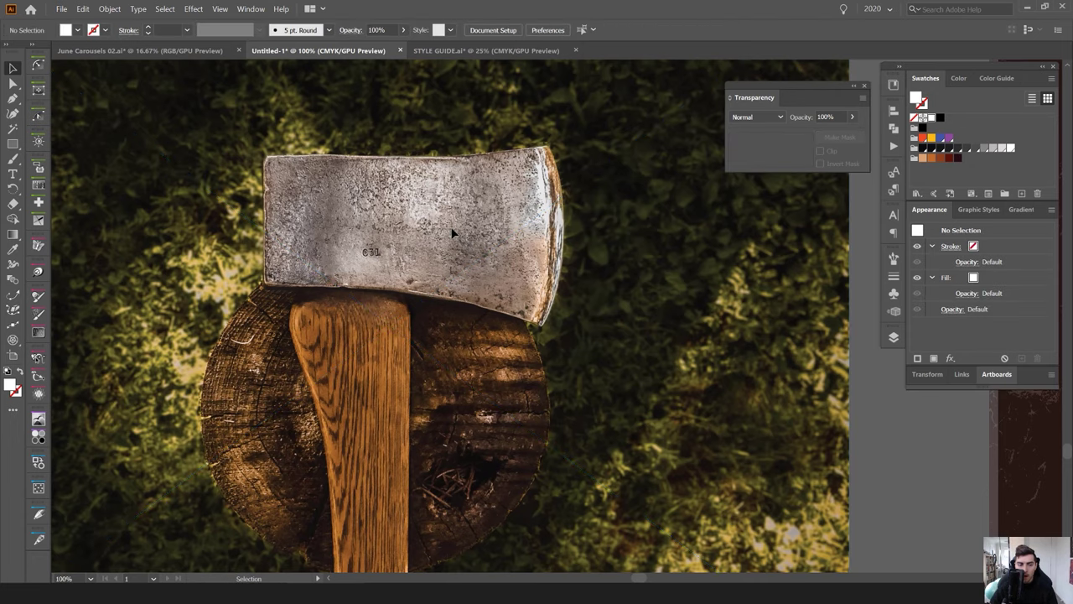
{"action": "key", "text": "p"}
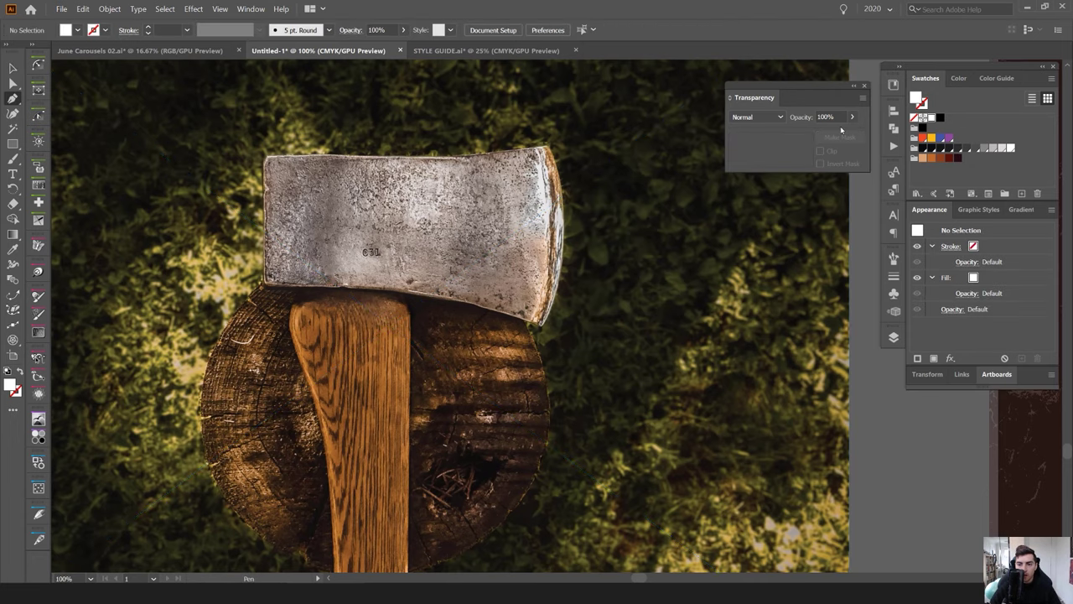
{"action": "scroll", "coordinate": [520, 145], "scroll_direction": "up", "scroll_amount": 1}
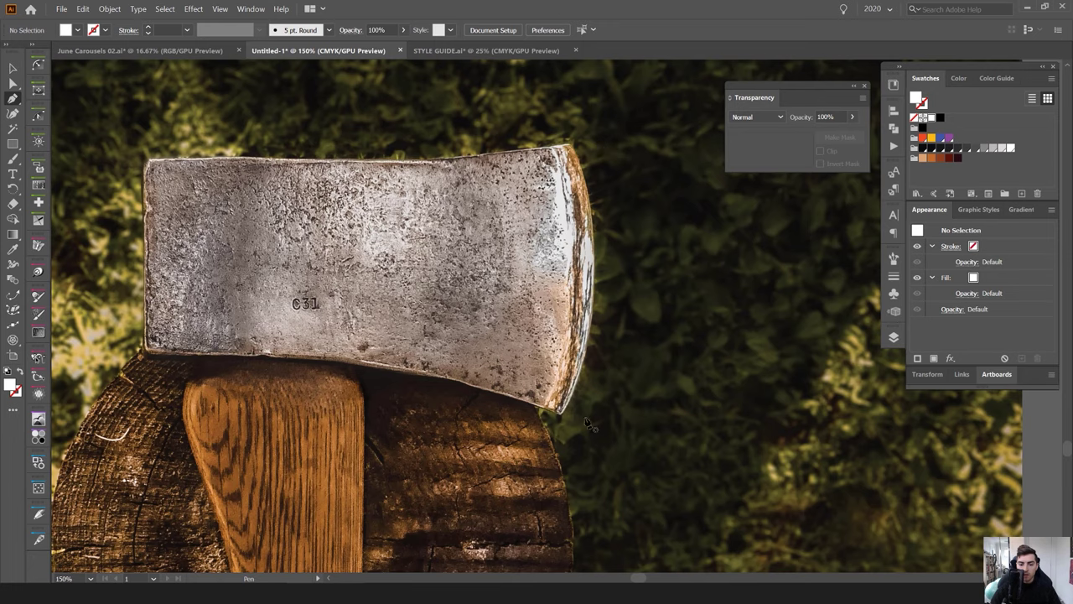
{"action": "scroll", "coordinate": [590, 425], "scroll_direction": "up", "scroll_amount": 2}
{"action": "scroll", "coordinate": [541, 403], "scroll_direction": "down", "scroll_amount": 1}
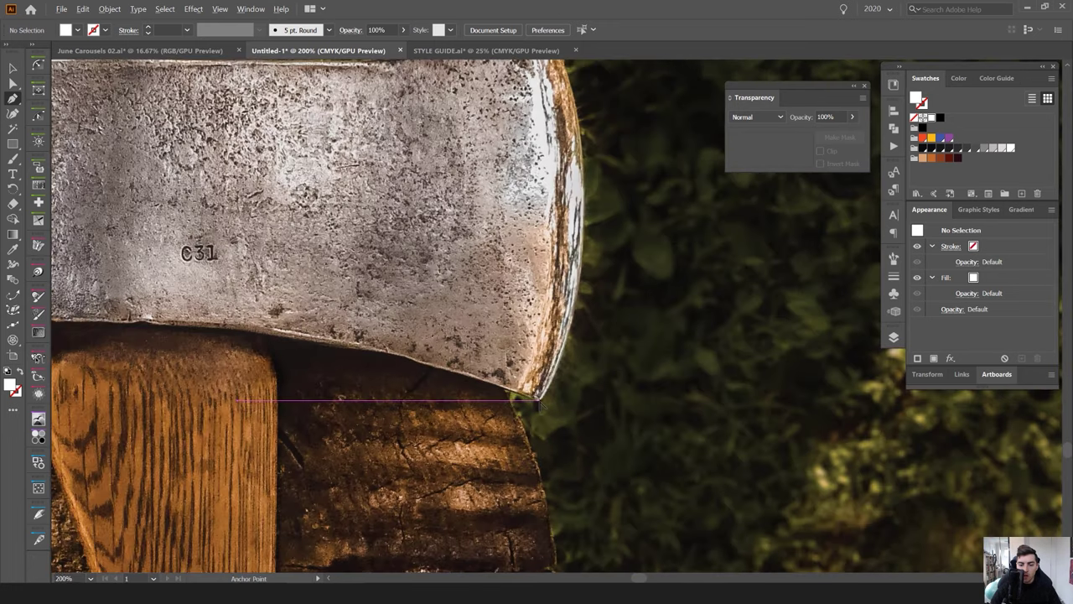
{"action": "scroll", "coordinate": [541, 403], "scroll_direction": "up", "scroll_amount": 3}
{"action": "scroll", "coordinate": [540, 402], "scroll_direction": "down", "scroll_amount": 2}
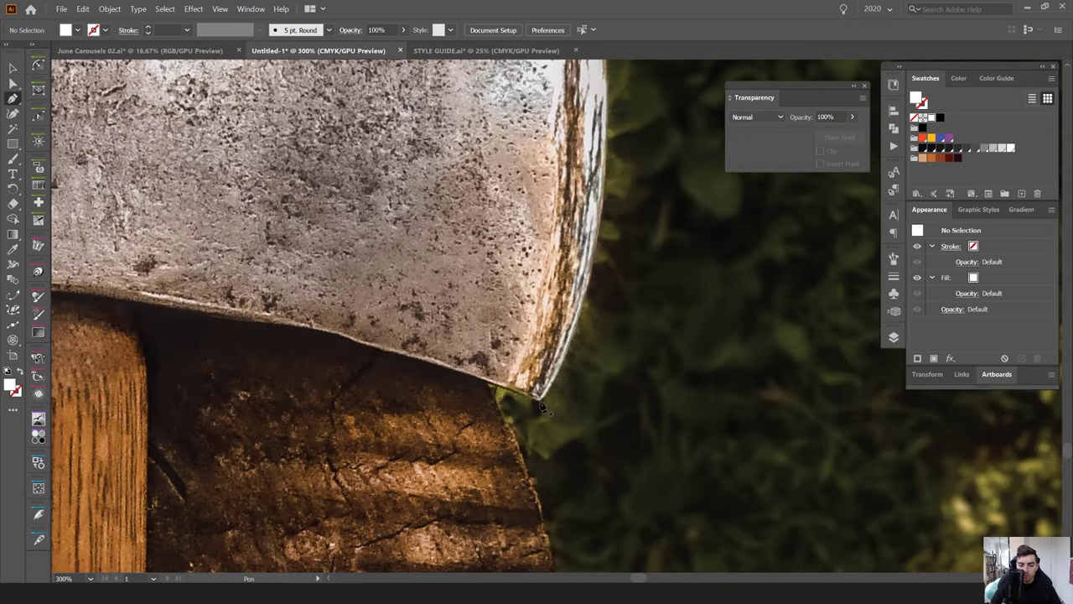
{"action": "left_click", "coordinate": [538, 398]}
Trace the curved cutting edge up to the blade's upper tip and convert that anchor to a corner
{"action": "scroll", "coordinate": [611, 296], "scroll_direction": "down", "scroll_amount": 1}
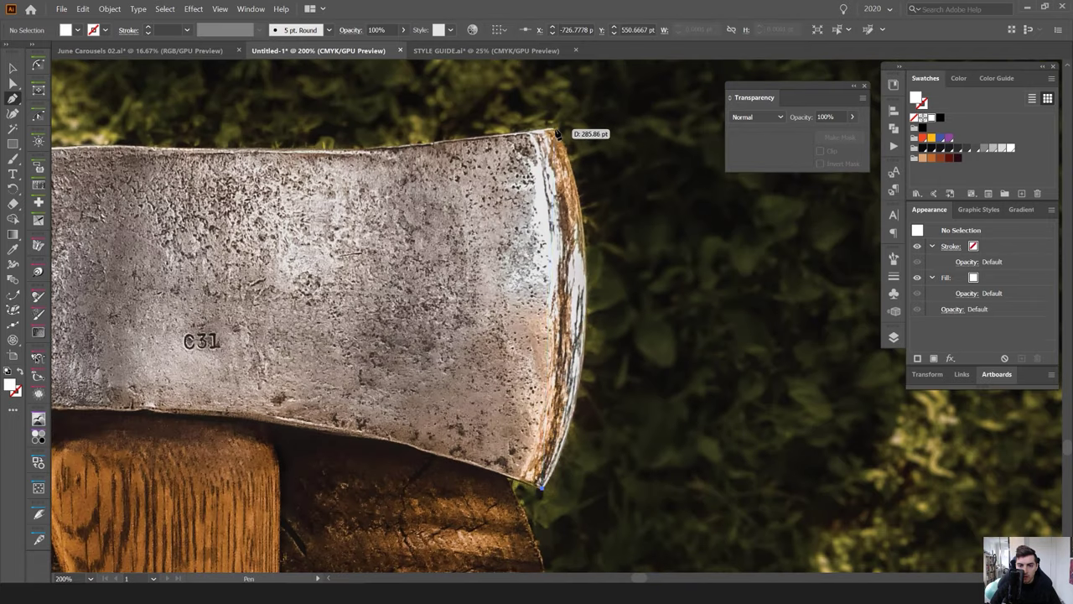
{"action": "left_click_drag", "start_coordinate": [556, 133], "coordinate": [474, 137]}
{"action": "left_click_drag", "start_coordinate": [635, 359], "coordinate": [601, 134]}
{"action": "scroll", "coordinate": [542, 115], "scroll_direction": "up", "scroll_amount": 4}
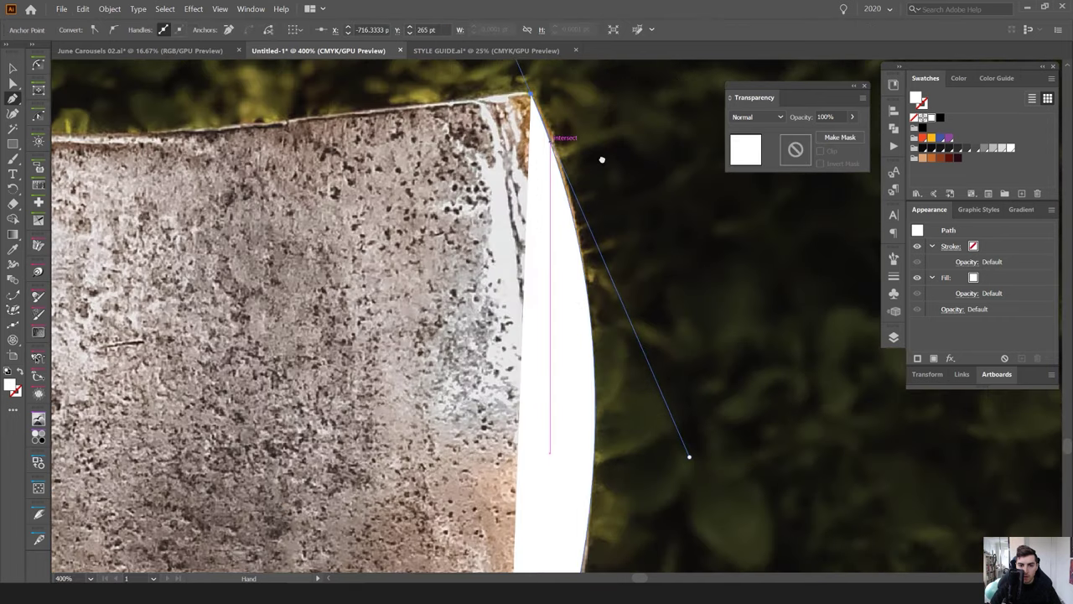
{"action": "scroll", "coordinate": [598, 118], "scroll_direction": "up", "scroll_amount": 1}
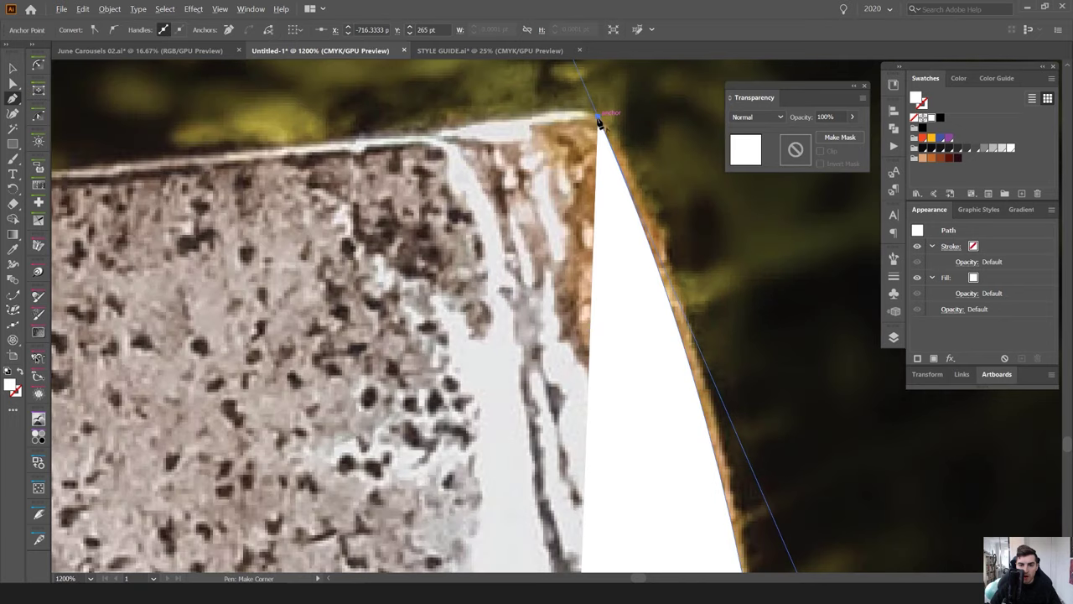
{"action": "mouse_move", "coordinate": [574, 134]}
{"action": "left_mouse_down"}
{"action": "mouse_move", "coordinate": [585, 118]}
{"action": "mouse_move", "coordinate": [563, 130]}
{"action": "left_mouse_up"}
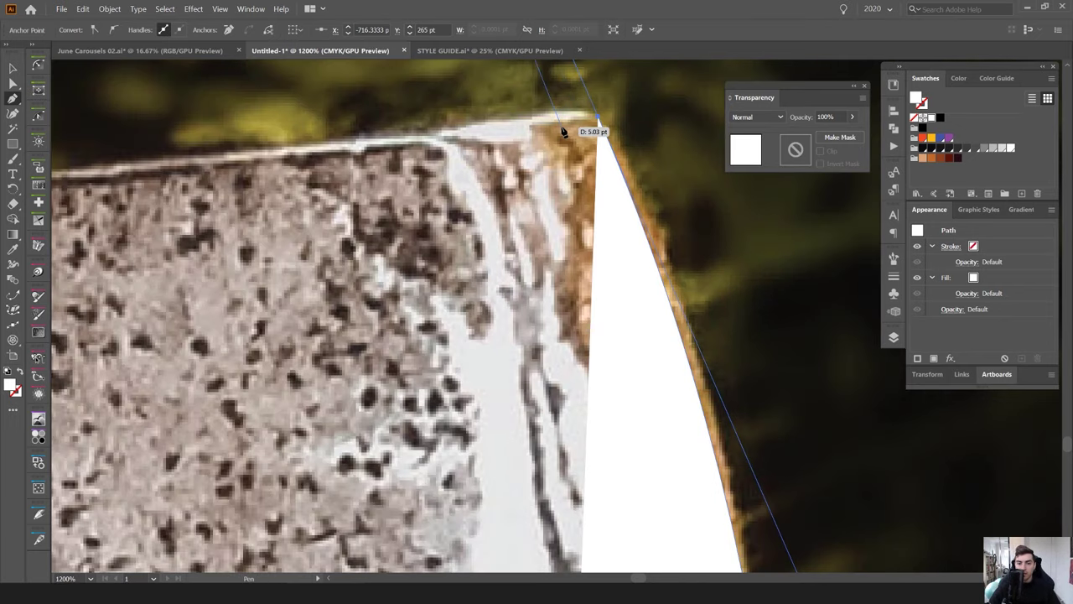
{"action": "left_click", "coordinate": [600, 117]}
Continue the path along the axe head's top edge to its upper back corner, following the slight curve
{"action": "scroll", "coordinate": [593, 118], "scroll_direction": "down", "scroll_amount": 2}
{"action": "left_click_drag", "start_coordinate": [223, 168], "coordinate": [514, 158]}
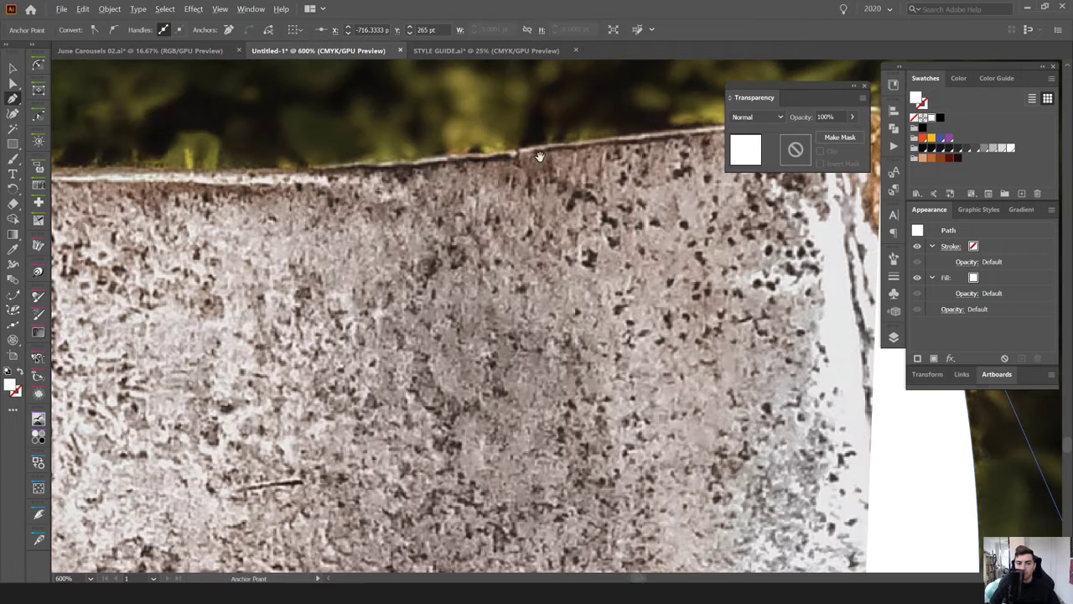
{"action": "scroll", "coordinate": [514, 159], "scroll_direction": "down", "scroll_amount": 2}
{"action": "left_click_drag", "start_coordinate": [344, 163], "coordinate": [229, 162]}
{"action": "left_click_drag", "start_coordinate": [67, 158], "coordinate": [410, 172]}
{"action": "scroll", "coordinate": [410, 171], "scroll_direction": "down", "scroll_amount": 1}
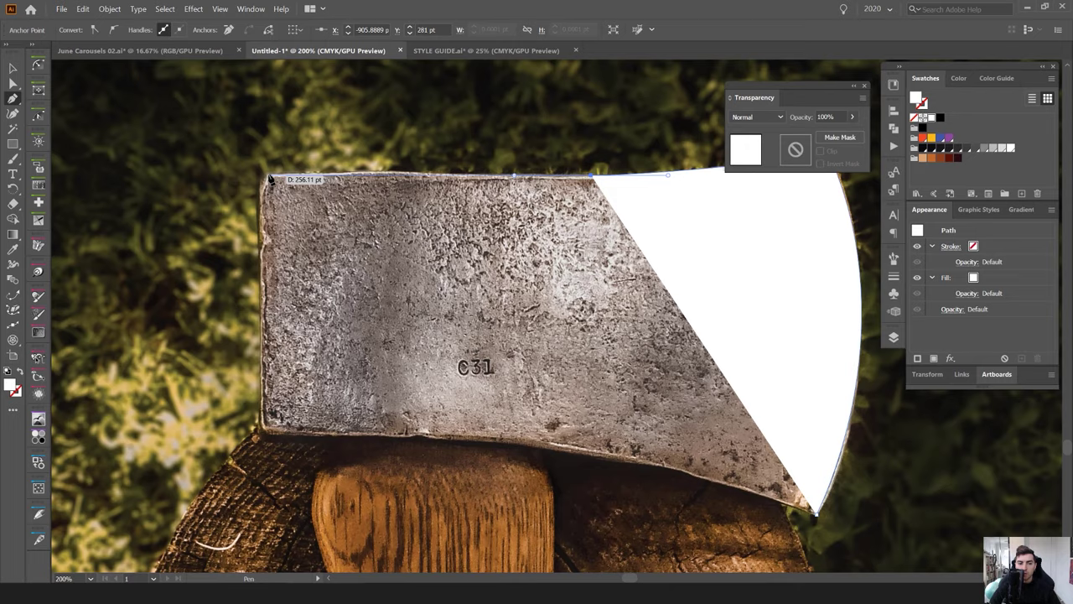
{"action": "left_click", "coordinate": [263, 177]}
Round the axe head's upper back corner and trace its straight back edge down to the stump
{"action": "scroll", "coordinate": [265, 179], "scroll_direction": "up", "scroll_amount": 2}
{"action": "left_click_drag", "start_coordinate": [271, 202], "coordinate": [271, 212]}
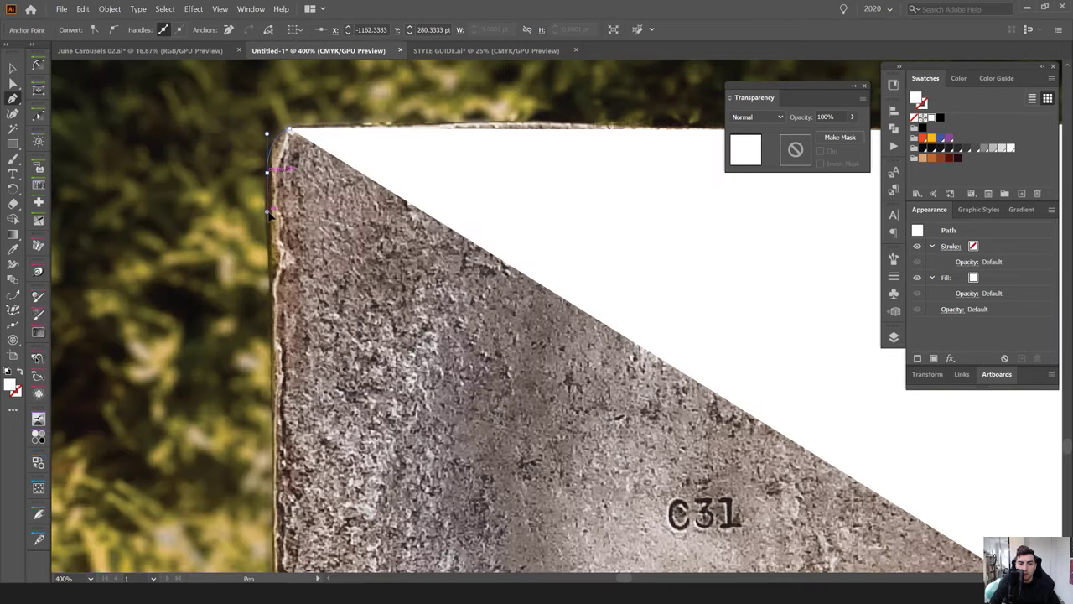
{"action": "left_click_drag", "start_coordinate": [272, 535], "coordinate": [380, 243]}
{"action": "left_click", "coordinate": [379, 333]}
{"action": "scroll", "coordinate": [379, 334], "scroll_direction": "down", "scroll_amount": 3}
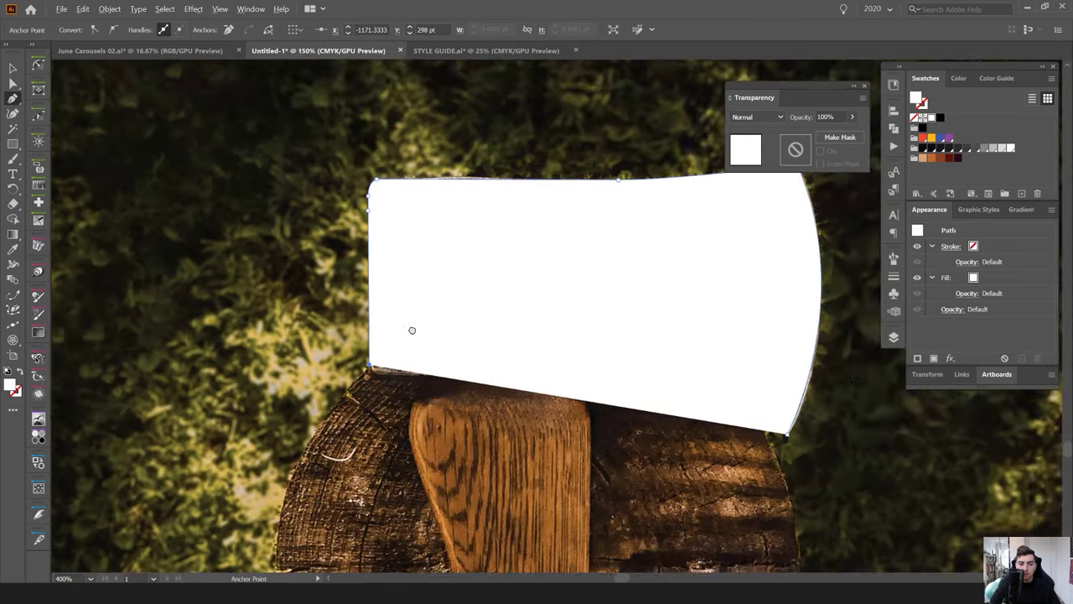
Continue the path from the axe head along the stump's upper left side with a curved segment
{"action": "left_click_drag", "start_coordinate": [289, 449], "coordinate": [441, 99]}
{"action": "left_click_drag", "start_coordinate": [425, 206], "coordinate": [412, 308]}
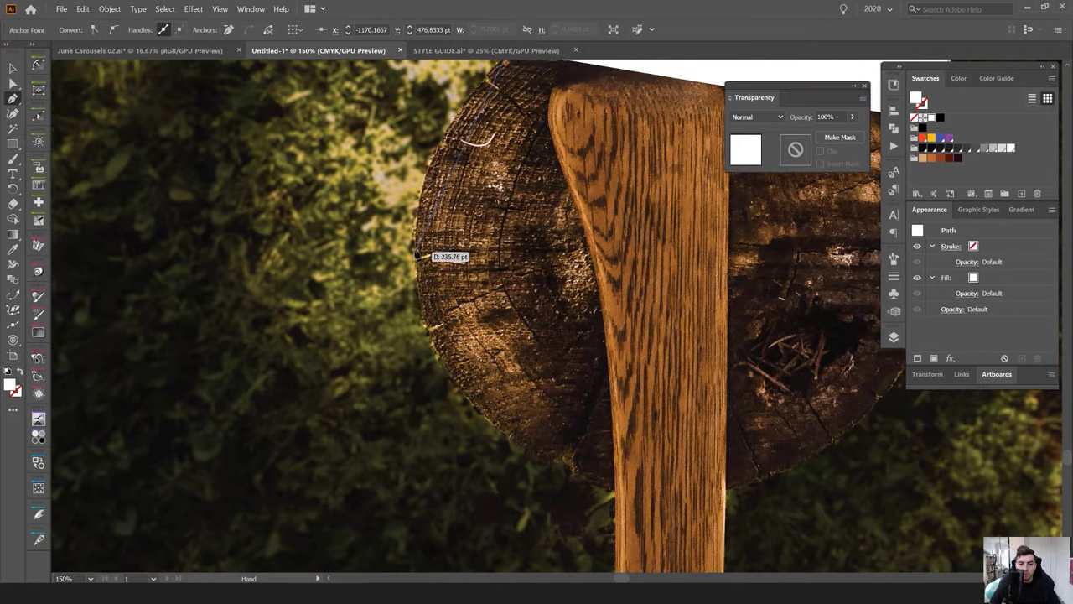
{"action": "left_click_drag", "start_coordinate": [415, 250], "coordinate": [427, 349]}
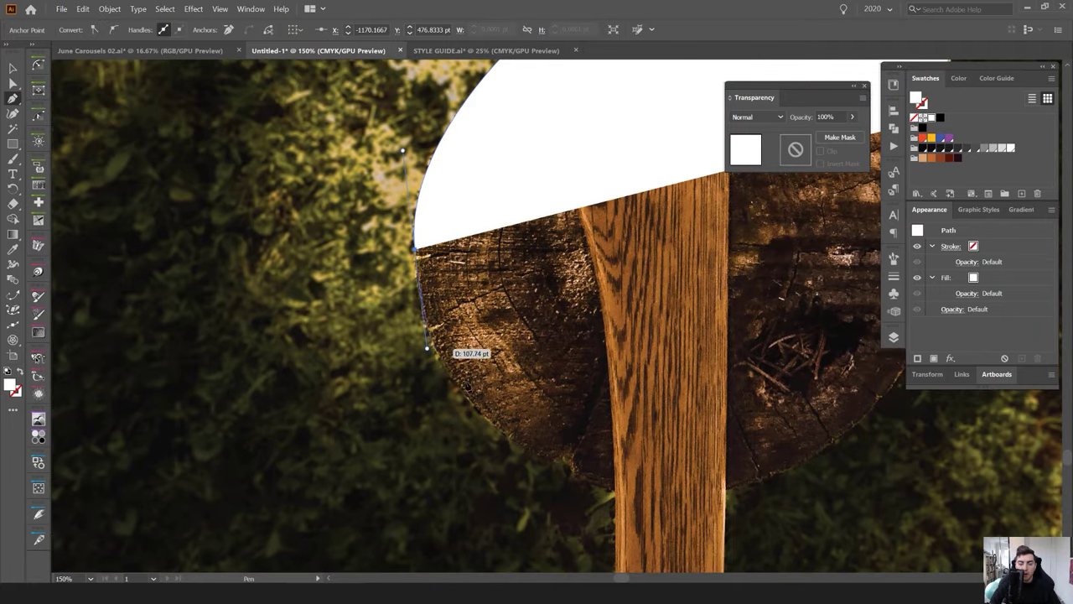
Trace the stump's lower left curve to the handle and convert the anchor there to a corner
{"action": "scroll", "coordinate": [509, 418], "scroll_direction": "up", "scroll_amount": 1}
{"action": "left_click_drag", "start_coordinate": [564, 478], "coordinate": [411, 314]}
{"action": "left_click_drag", "start_coordinate": [467, 351], "coordinate": [737, 517]}
{"action": "left_click_drag", "start_coordinate": [489, 380], "coordinate": [344, 291]}
{"action": "left_click", "coordinate": [363, 342]}
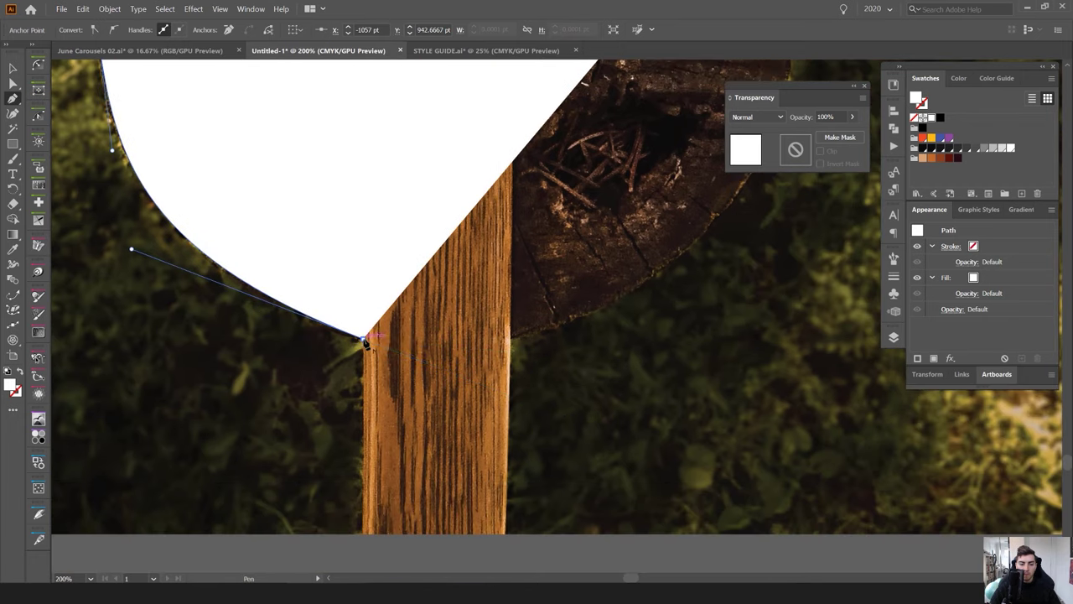
Trace around the handle past the photo's lower edge and back up to the stump, swapping the path's fill and stroke
{"action": "left_click_drag", "start_coordinate": [363, 547], "coordinate": [507, 548]}
{"action": "key", "text": "shift+x"}
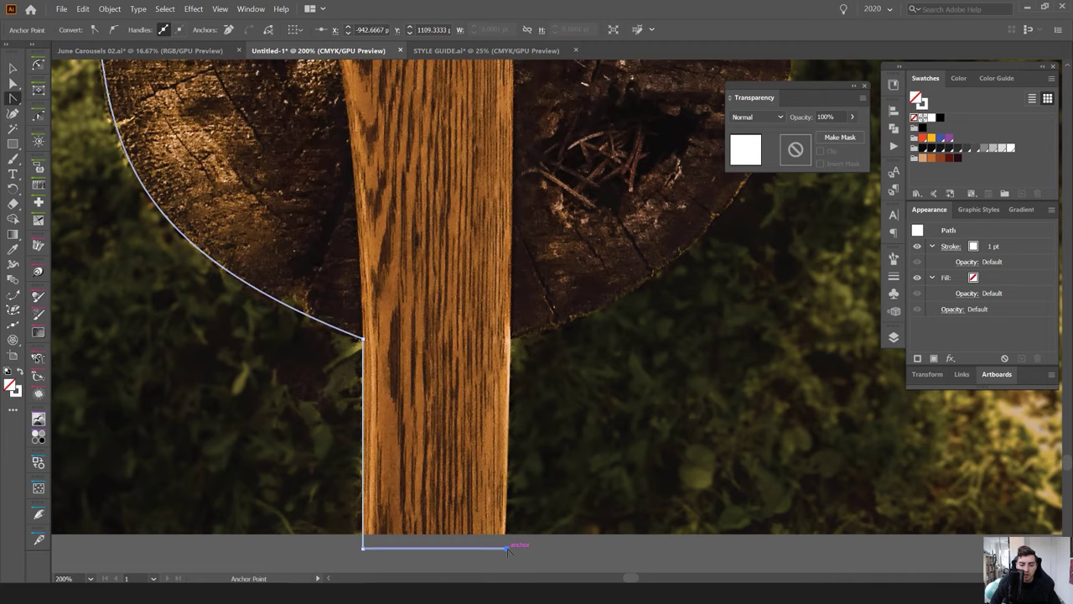
{"action": "key", "text": "v"}
{"action": "key", "text": "p"}
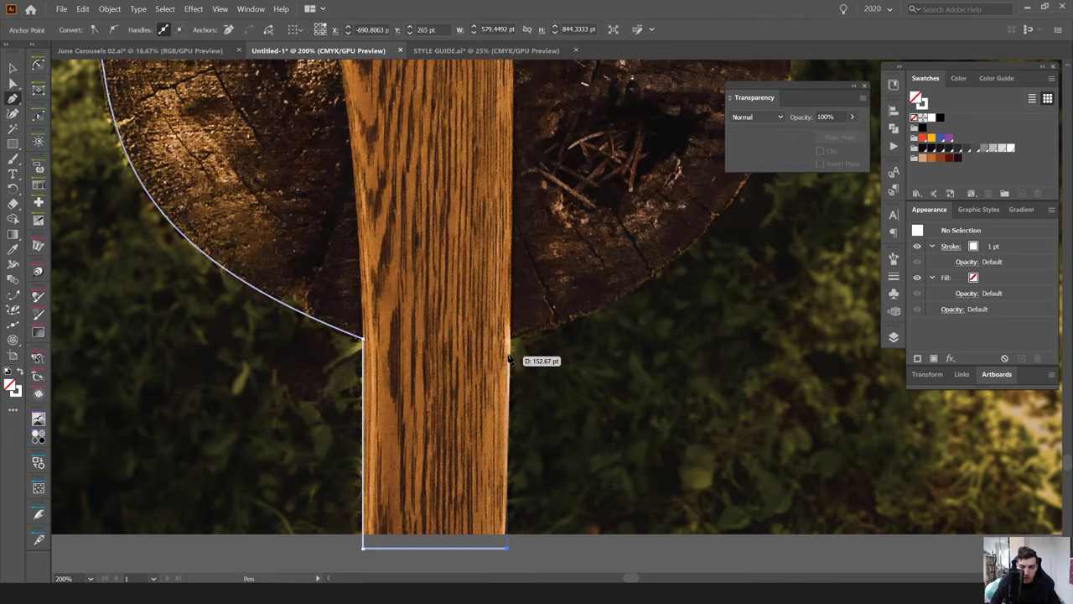
{"action": "left_click", "coordinate": [508, 339]}
{"action": "left_click_drag", "start_coordinate": [566, 342], "coordinate": [375, 425]}
{"action": "scroll", "coordinate": [376, 425], "scroll_direction": "down", "scroll_amount": 1}
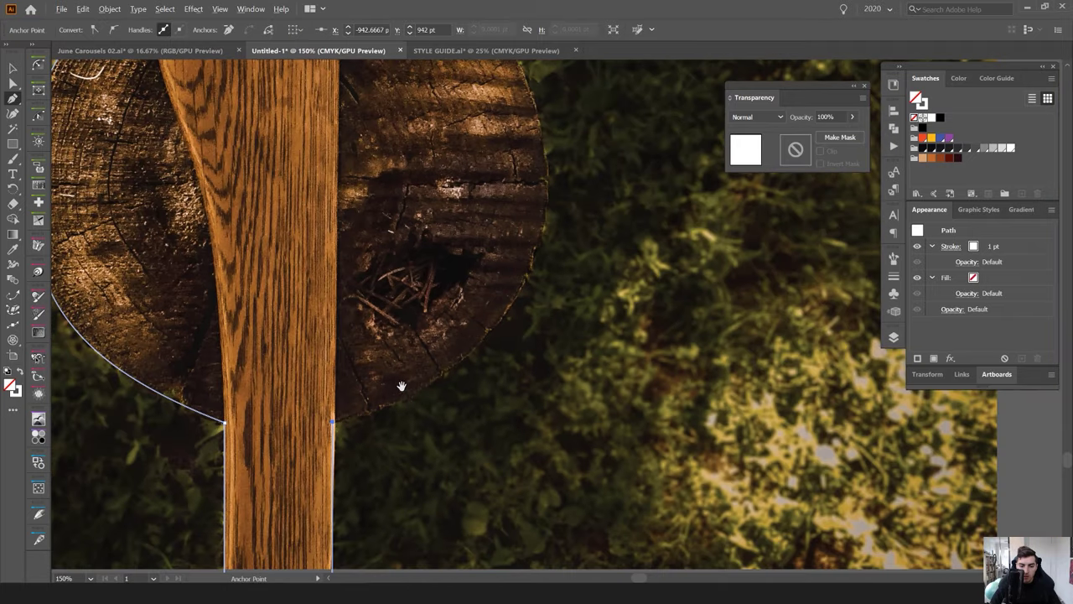
Trace the stump's remaining side up to the axe blade's lower corner, close the path, and swap its white stroke to the fill
{"action": "left_click_drag", "start_coordinate": [402, 385], "coordinate": [309, 478]}
{"action": "left_click_drag", "start_coordinate": [434, 367], "coordinate": [484, 251]}
{"action": "scroll", "coordinate": [421, 148], "scroll_direction": "up", "scroll_amount": 3}
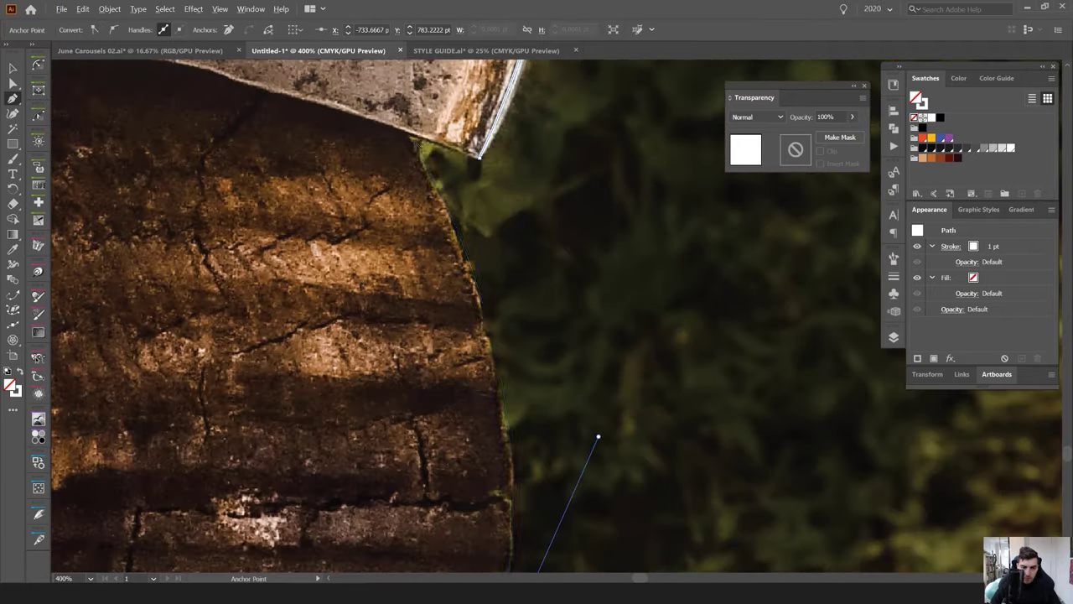
{"action": "left_click", "coordinate": [419, 155]}
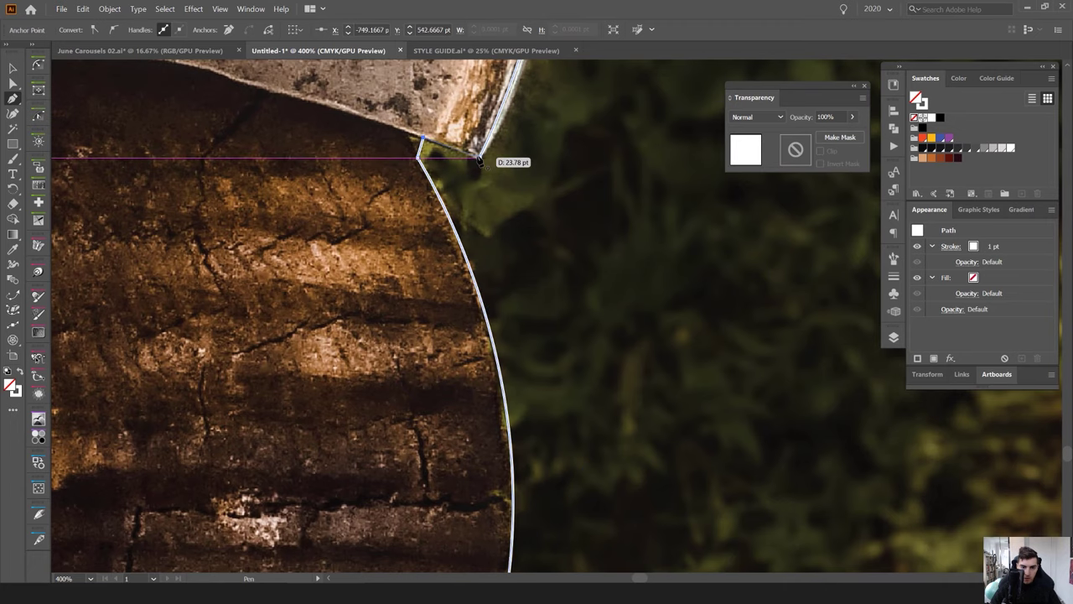
{"action": "scroll", "coordinate": [486, 151], "scroll_direction": "down", "scroll_amount": 5}
{"action": "key", "text": "v"}
{"action": "key", "text": "shift+x"}
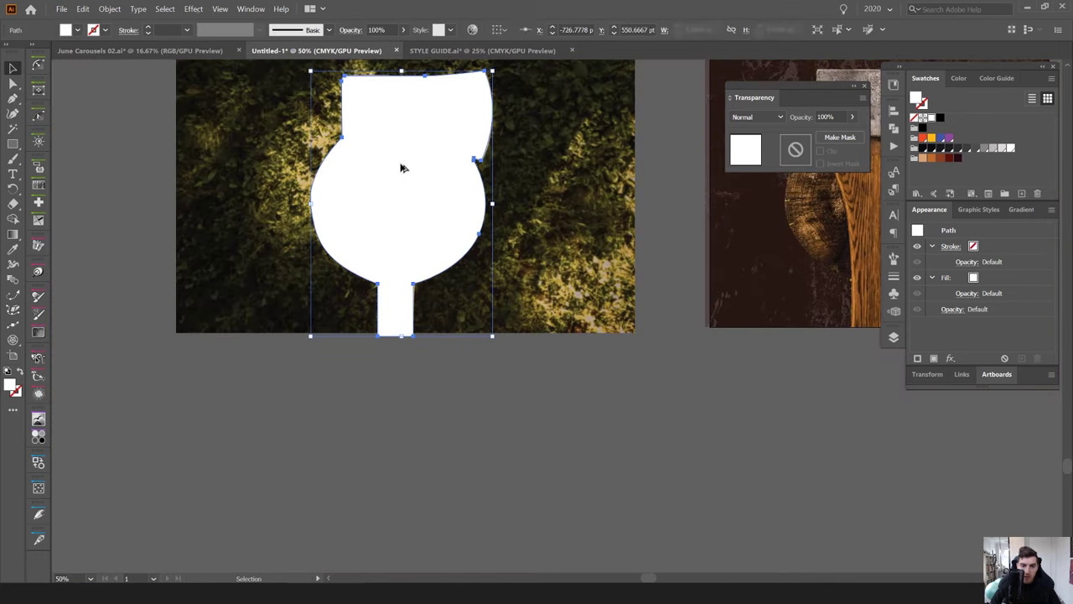
Try several other swatches, including orange-red, as the traced shape's fill and set it back to white
{"action": "scroll", "coordinate": [422, 145], "scroll_direction": "up", "scroll_amount": 2}
{"action": "left_click_drag", "start_coordinate": [422, 145], "coordinate": [438, 199]}
{"action": "left_click", "coordinate": [923, 138]}
{"action": "mouse_move", "coordinate": [587, 191]}
{"action": "left_mouse_down"}
{"action": "mouse_move", "coordinate": [583, 206]}
{"action": "mouse_move", "coordinate": [619, 232]}
{"action": "left_mouse_up"}
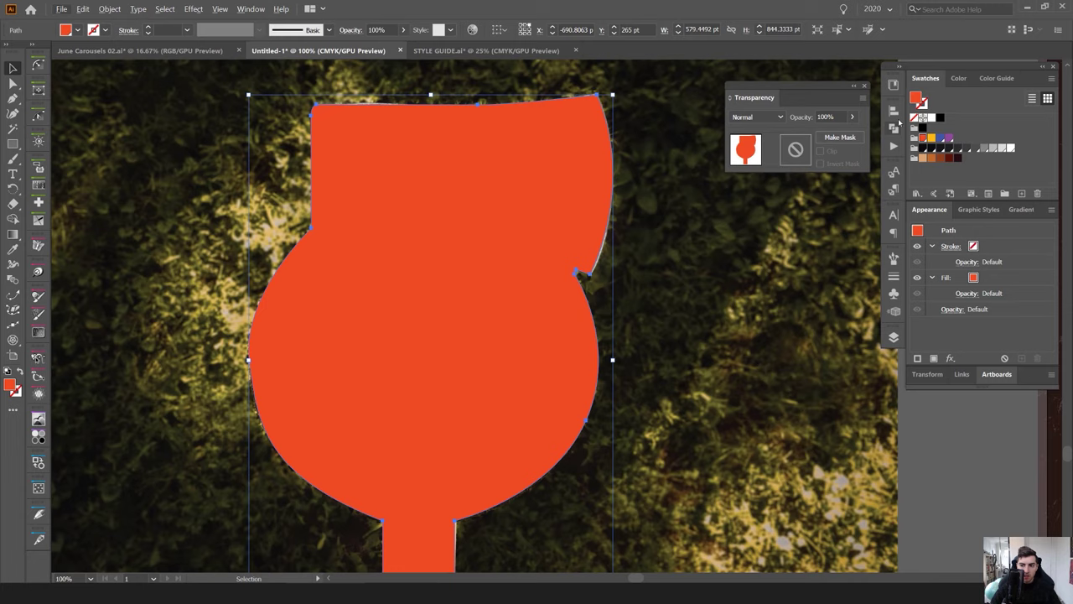
{"action": "left_click", "coordinate": [939, 138]}
{"action": "left_click", "coordinate": [948, 138]}
{"action": "left_click", "coordinate": [931, 118]}
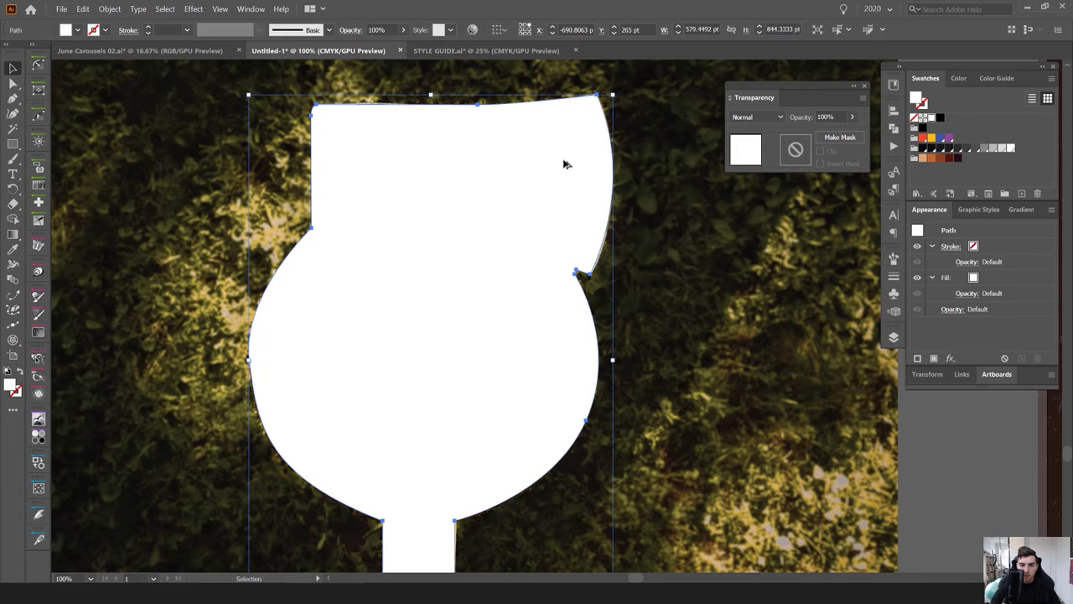
Try moving the white shape off the axe and undo the move
{"action": "scroll", "coordinate": [562, 163], "scroll_direction": "down", "scroll_amount": 2}
{"action": "left_click_drag", "start_coordinate": [495, 177], "coordinate": [291, 171]}
{"action": "key", "text": "ctrl+z"}
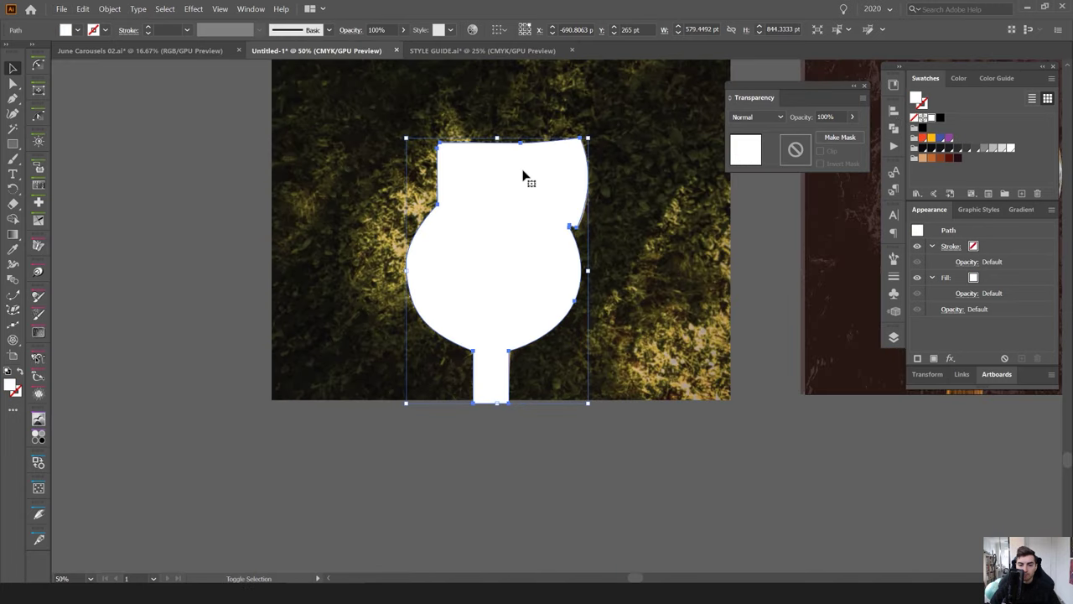
{"action": "left_click_drag", "start_coordinate": [523, 174], "coordinate": [481, 196]}
Unlock the photo behind the white shape so that both objects can be selected
{"action": "key", "text": "a"}
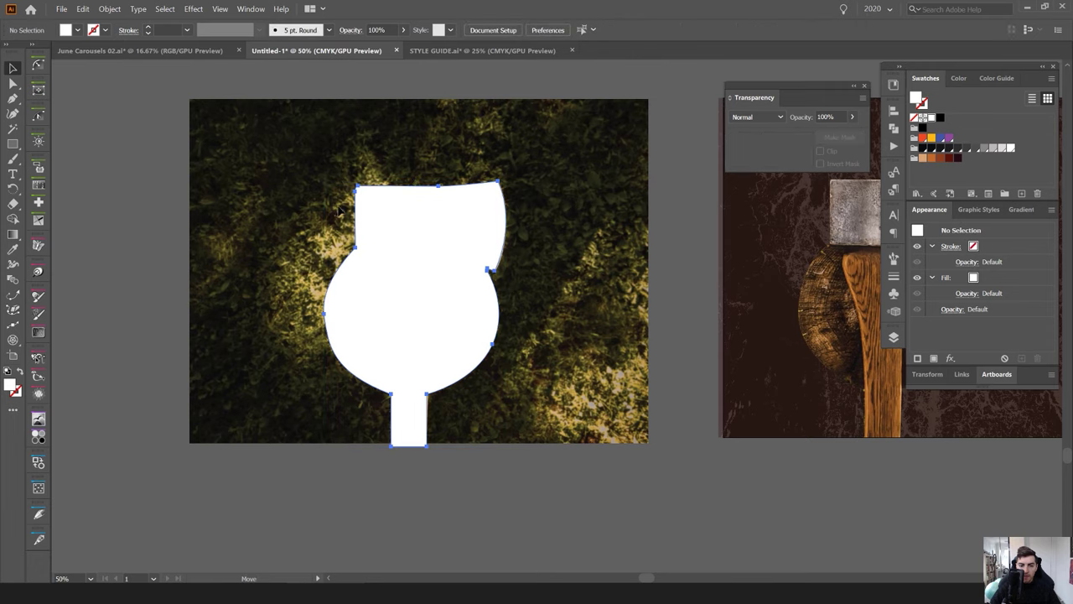
{"action": "key", "text": "v"}
{"action": "left_click", "coordinate": [460, 98]}
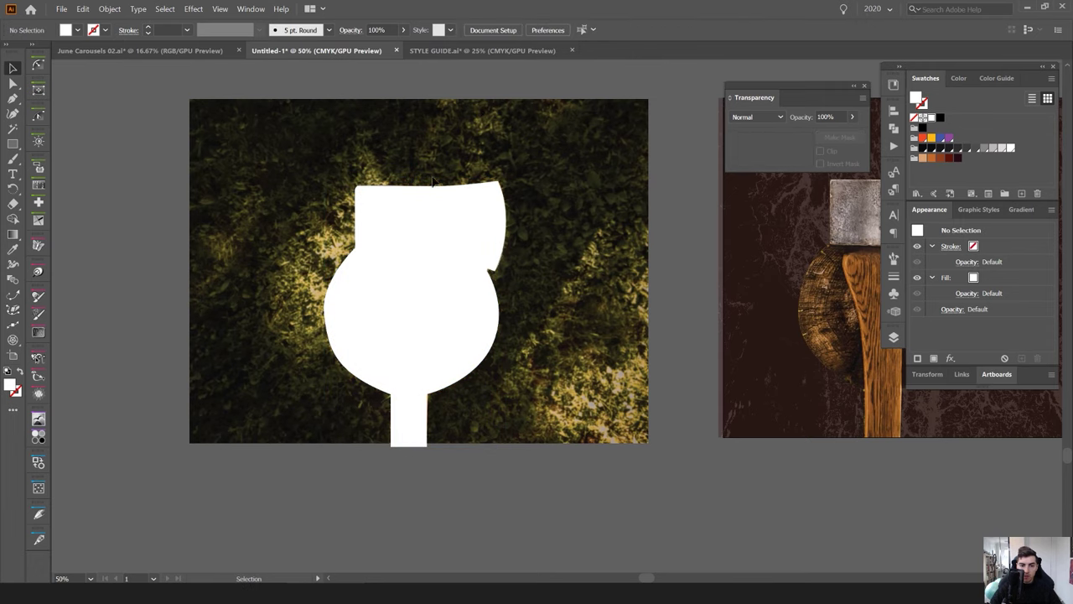
{"action": "key", "text": "ctrl+alt+2"}
{"action": "left_click", "coordinate": [540, 75]}
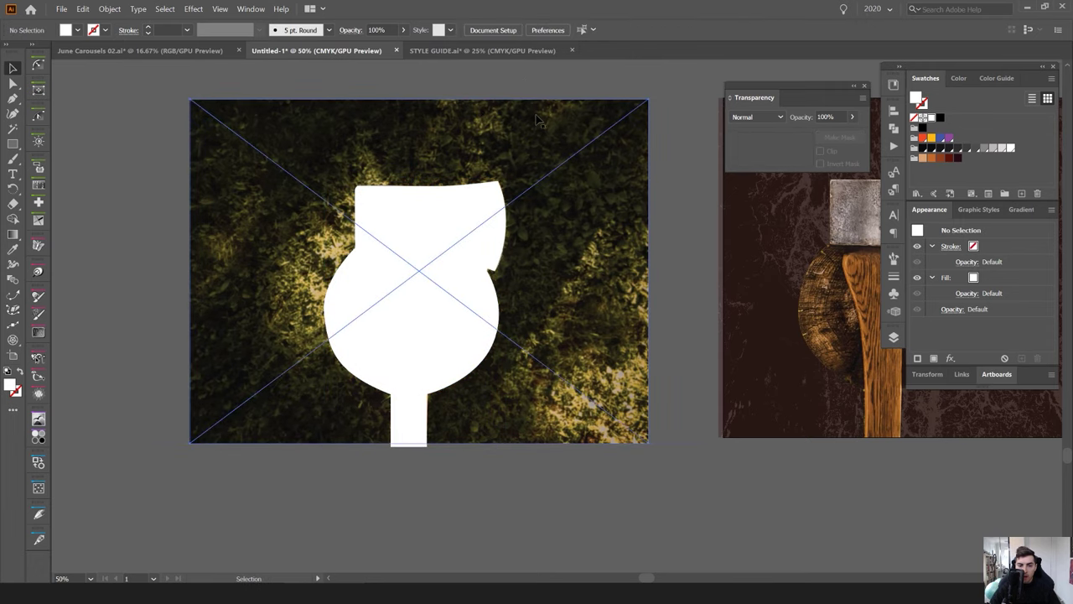
{"action": "left_click", "coordinate": [503, 117]}
{"action": "key", "text": "ctrl+2"}
Select the photo together with the white shape and make an opacity mask from them
{"action": "key", "text": "ctrl+a"}
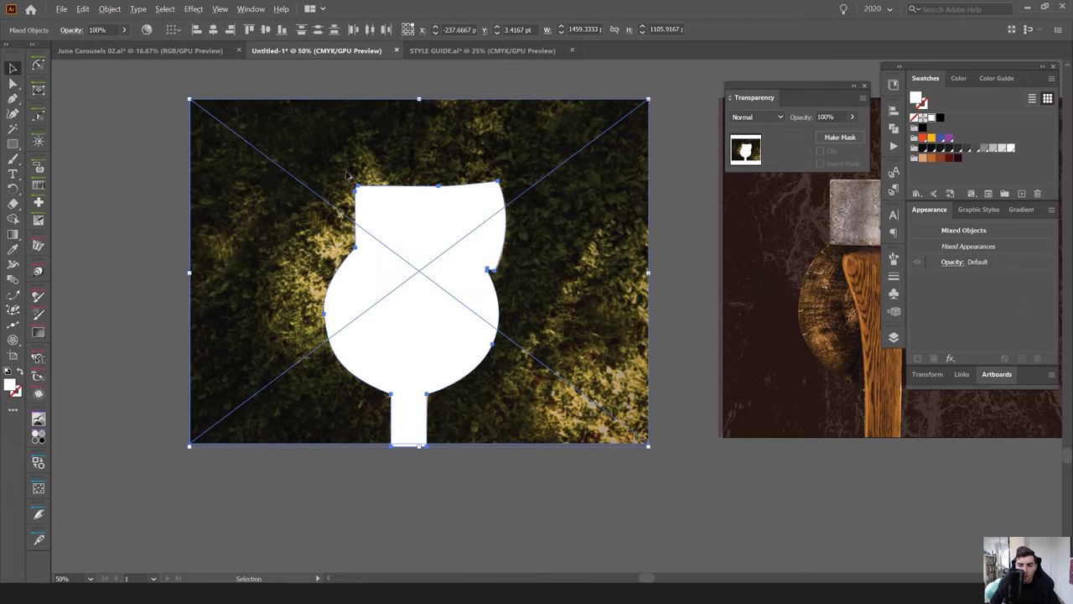
{"action": "key", "text": "ctrl+plus"}
{"action": "left_click", "coordinate": [830, 138]}
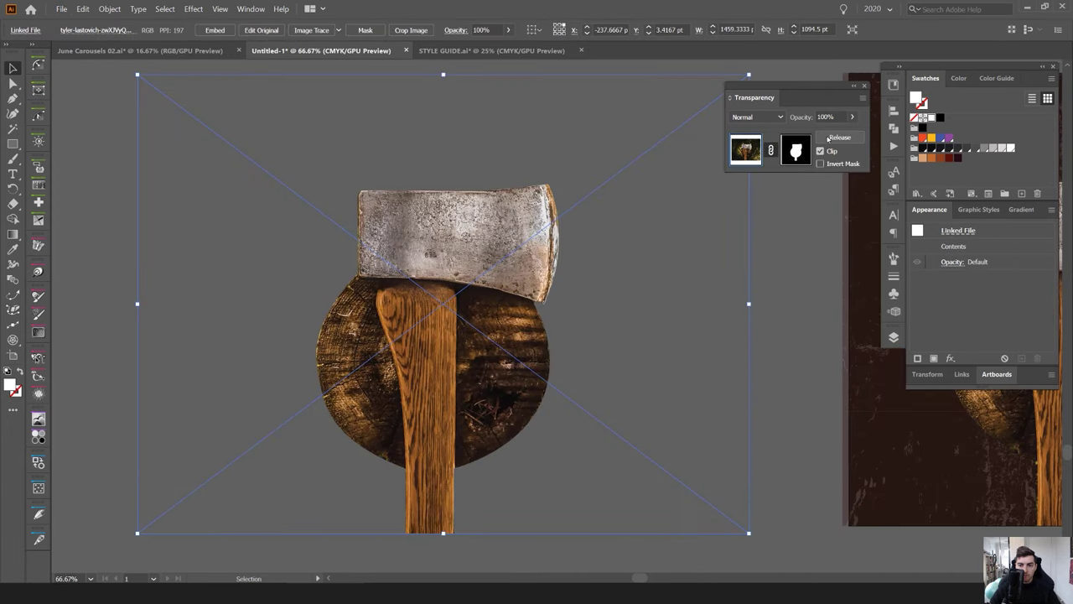
{"action": "left_click_drag", "start_coordinate": [788, 97], "coordinate": [702, 122]}
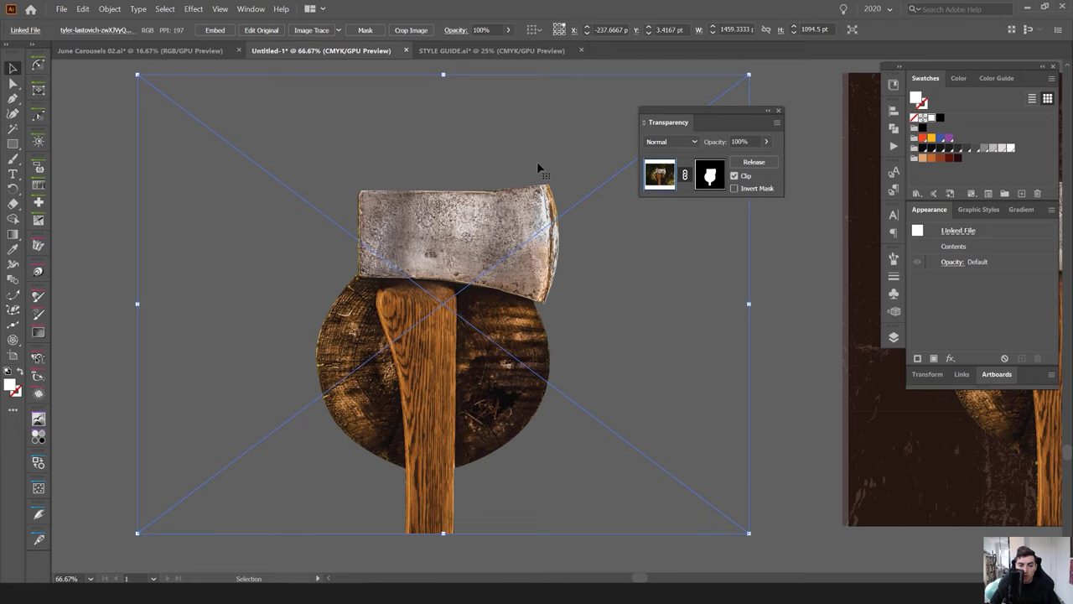
Inspect the cut-out edge of the axe head and try adjusting it with Direct Selection while the photo is active
{"action": "scroll", "coordinate": [378, 174], "scroll_direction": "up", "scroll_amount": 2}
{"action": "scroll", "coordinate": [327, 218], "scroll_direction": "up", "scroll_amount": 2}
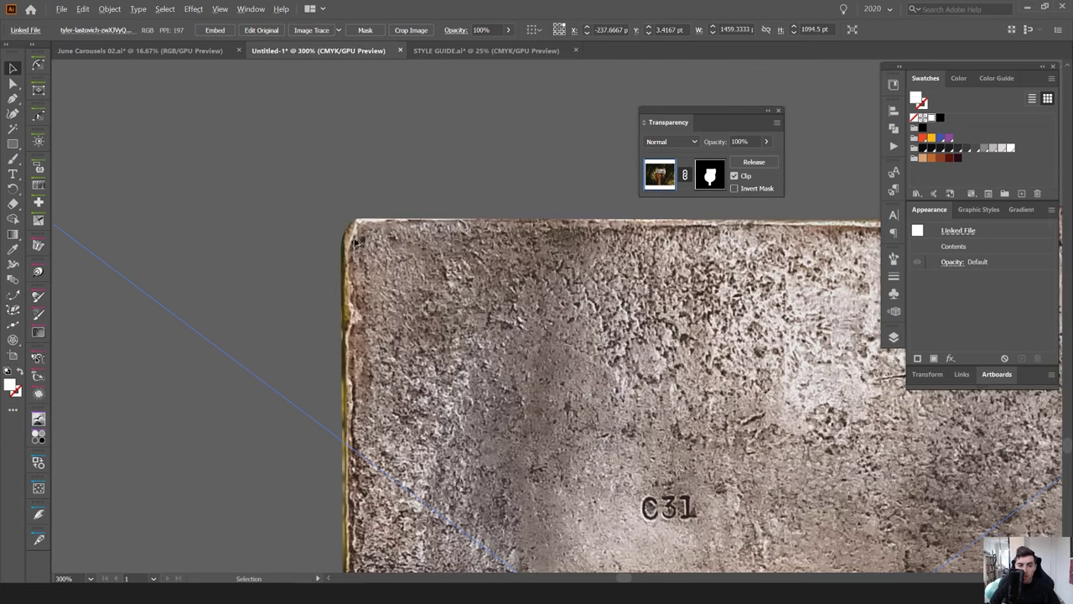
{"action": "scroll", "coordinate": [359, 222], "scroll_direction": "down", "scroll_amount": 3}
{"action": "scroll", "coordinate": [351, 285], "scroll_direction": "up", "scroll_amount": 2}
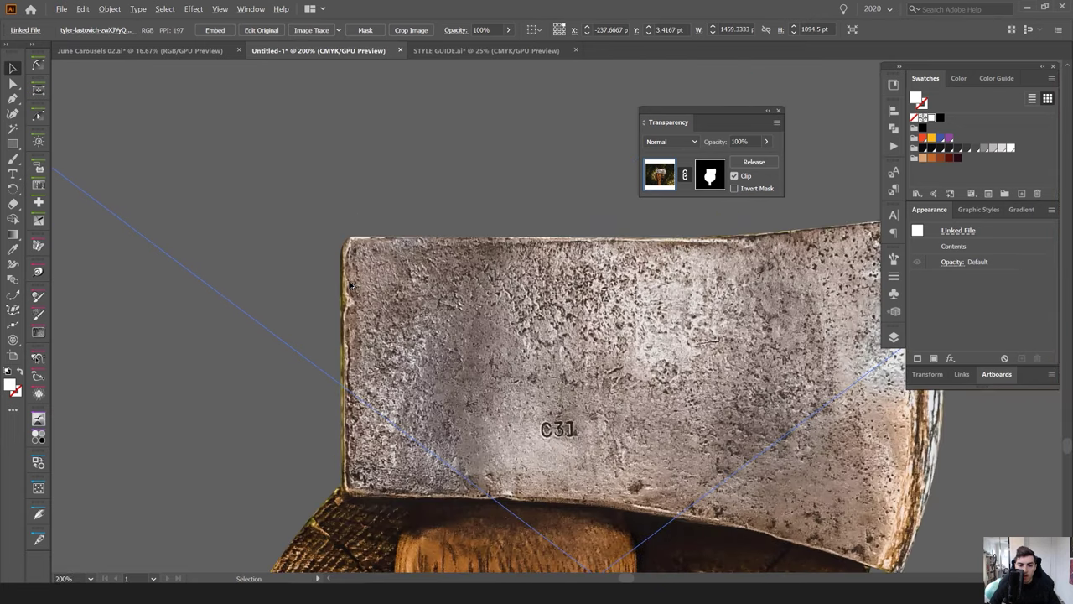
{"action": "key", "text": "a"}
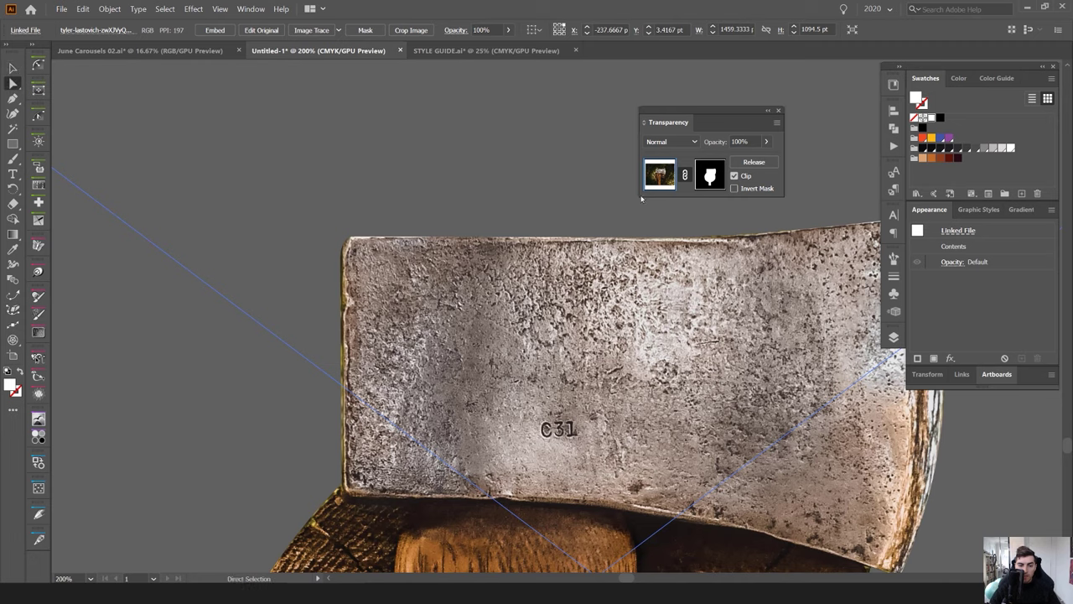
{"action": "left_click_drag", "start_coordinate": [698, 116], "coordinate": [521, 129]}
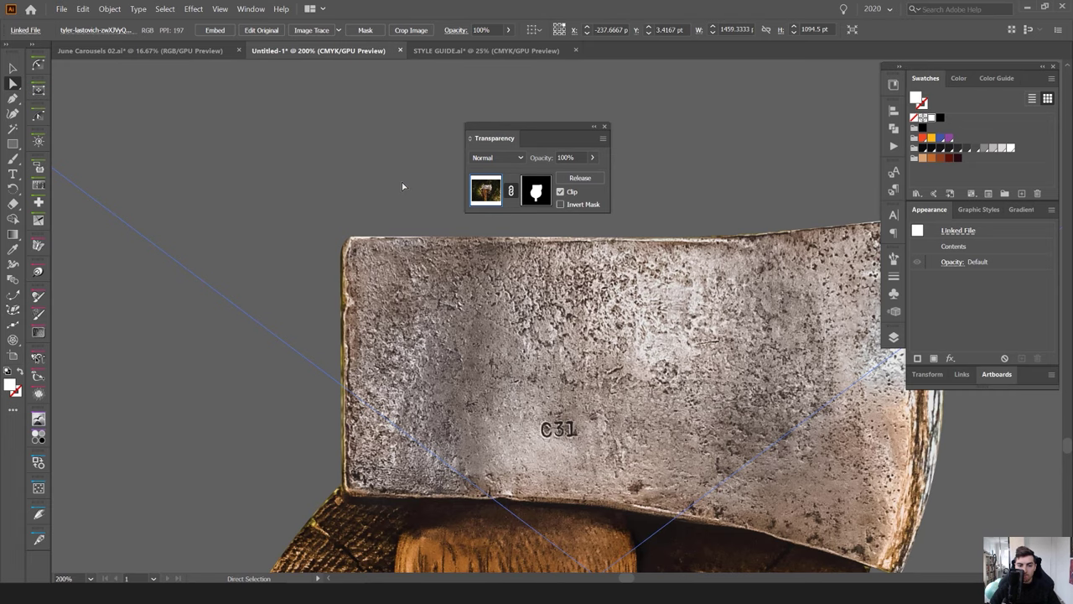
{"action": "left_click_drag", "start_coordinate": [406, 240], "coordinate": [393, 281]}
{"action": "key", "text": "ctrl+z"}
{"action": "key", "text": "ctrl+1"}
{"action": "key", "text": "v"}
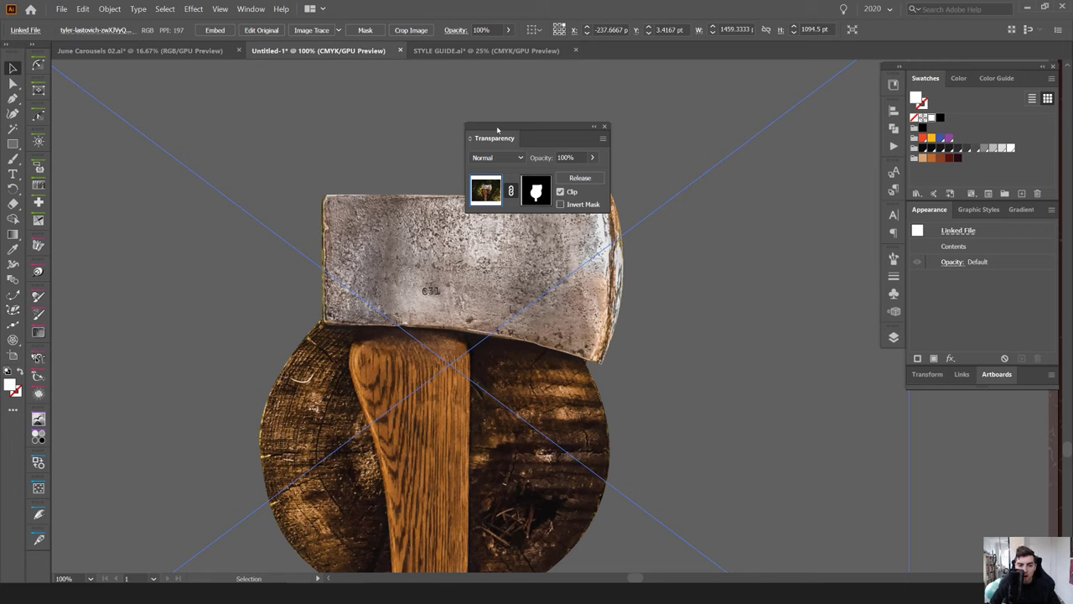
Activate the opacity mask and switch to Direct Selection for editing its path at the axe head's back corner
{"action": "left_click_drag", "start_coordinate": [496, 129], "coordinate": [447, 105]}
{"action": "left_click", "coordinate": [487, 165]}
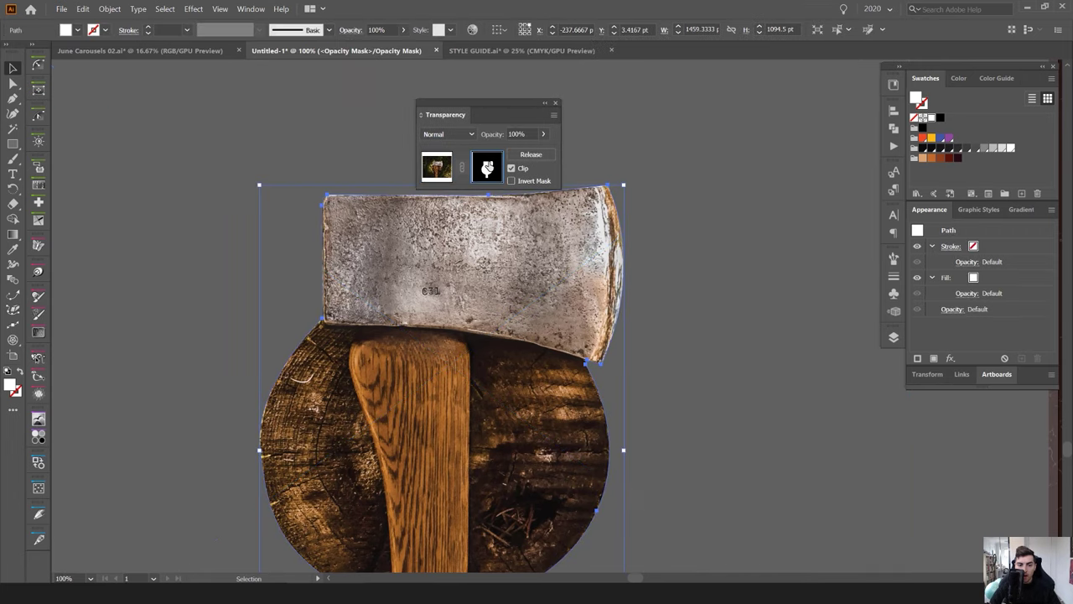
{"action": "scroll", "coordinate": [332, 197], "scroll_direction": "up", "scroll_amount": 4}
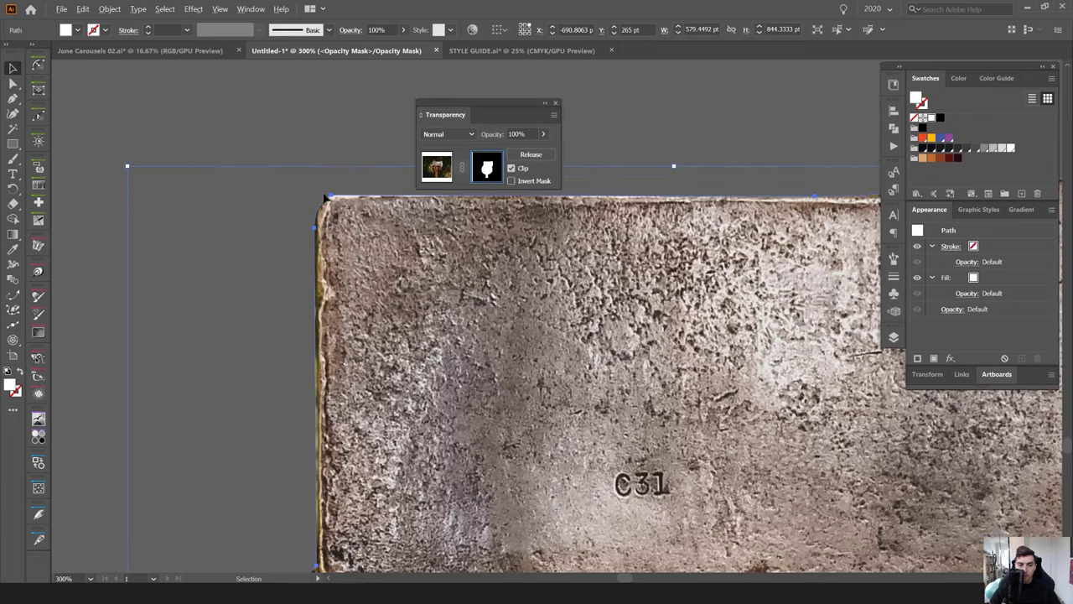
{"action": "key", "text": "a"}
Try pulling the anchor by the axe head's upper back corner deep into the head, and undo it
{"action": "left_click_drag", "start_coordinate": [308, 241], "coordinate": [807, 432]}
{"action": "scroll", "coordinate": [675, 469], "scroll_direction": "down", "scroll_amount": 3}
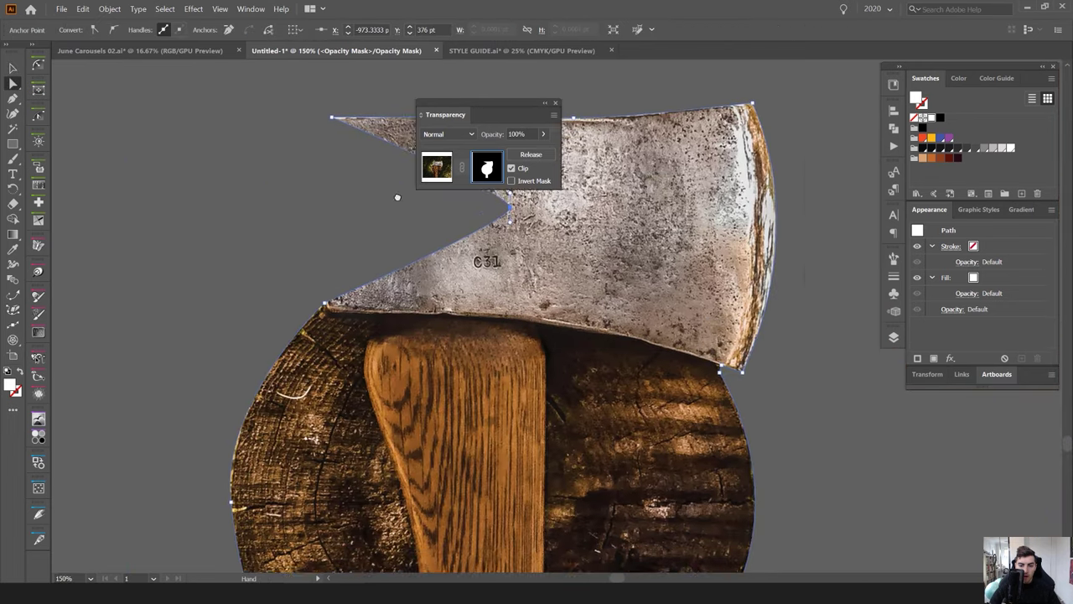
{"action": "key", "text": "ctrl+z"}
Nudge the mask path's anchor at the axe head's back edge inward to trim the background fringe
{"action": "scroll", "coordinate": [302, 156], "scroll_direction": "up", "scroll_amount": 4}
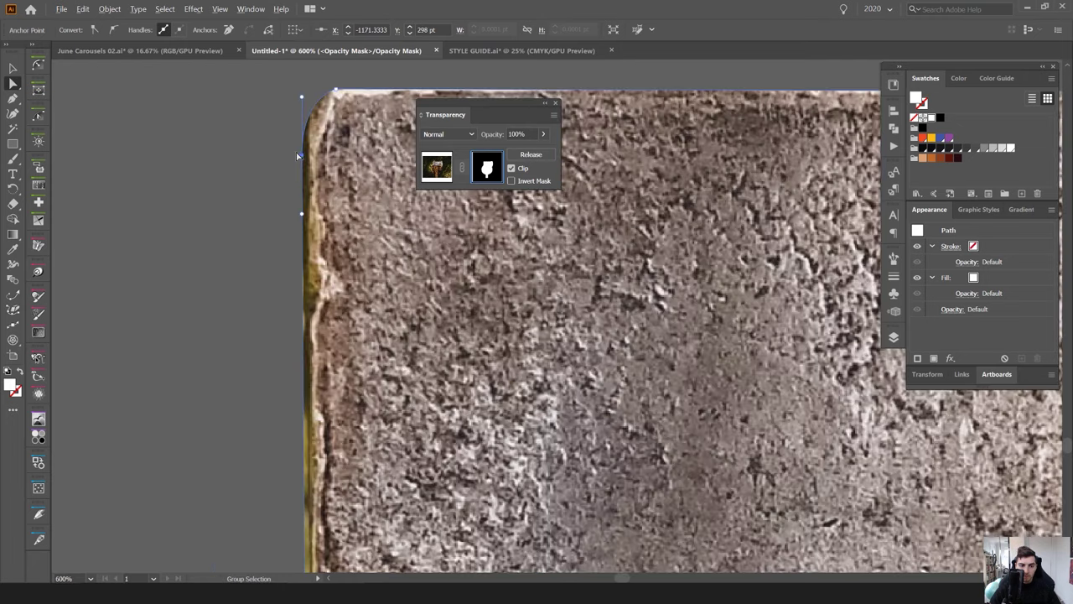
{"action": "left_click_drag", "start_coordinate": [302, 156], "coordinate": [310, 157]}
{"action": "left_click_drag", "start_coordinate": [309, 545], "coordinate": [377, 341]}
{"action": "left_click_drag", "start_coordinate": [377, 448], "coordinate": [506, 106]}
{"action": "scroll", "coordinate": [403, 302], "scroll_direction": "down", "scroll_amount": 1}
{"action": "key", "text": "ctrl+1"}
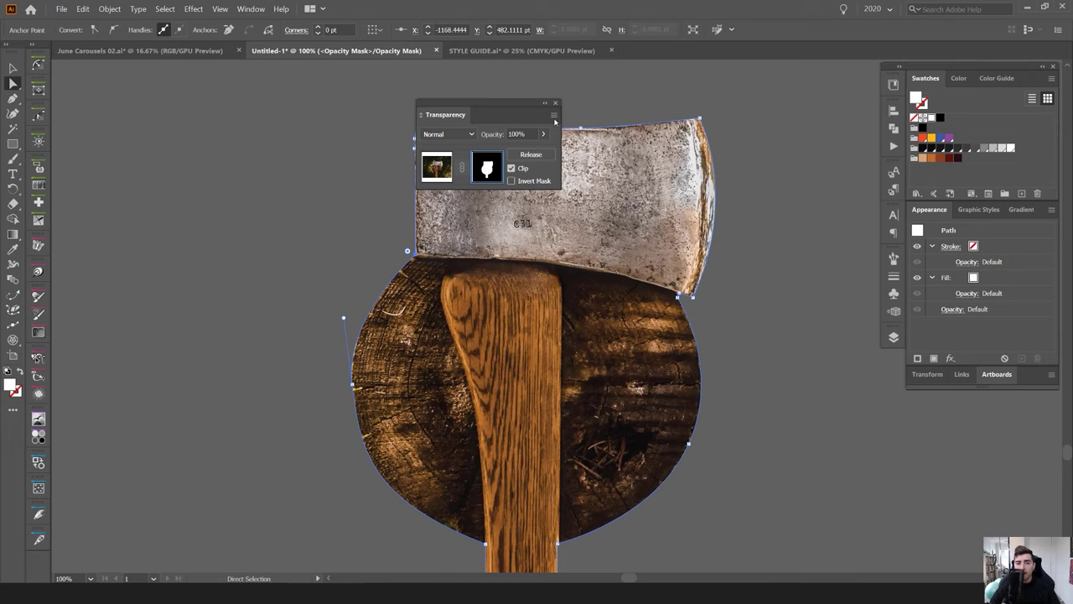
Switch from the opacity mask to the photo and back to the mask
{"action": "left_click_drag", "start_coordinate": [481, 105], "coordinate": [487, 236]}
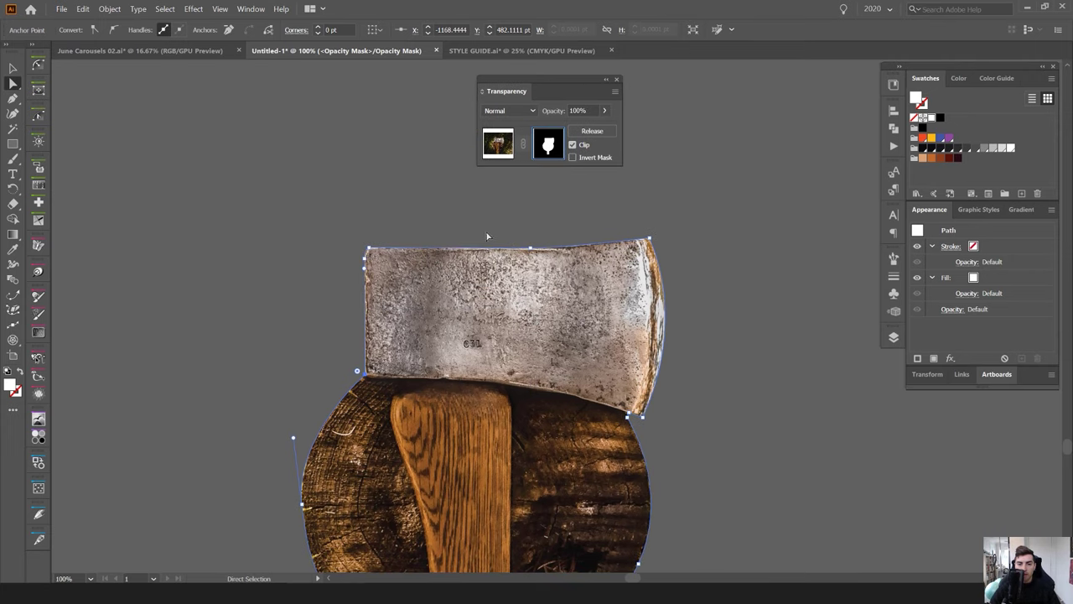
{"action": "left_click_drag", "start_coordinate": [547, 94], "coordinate": [519, 114]}
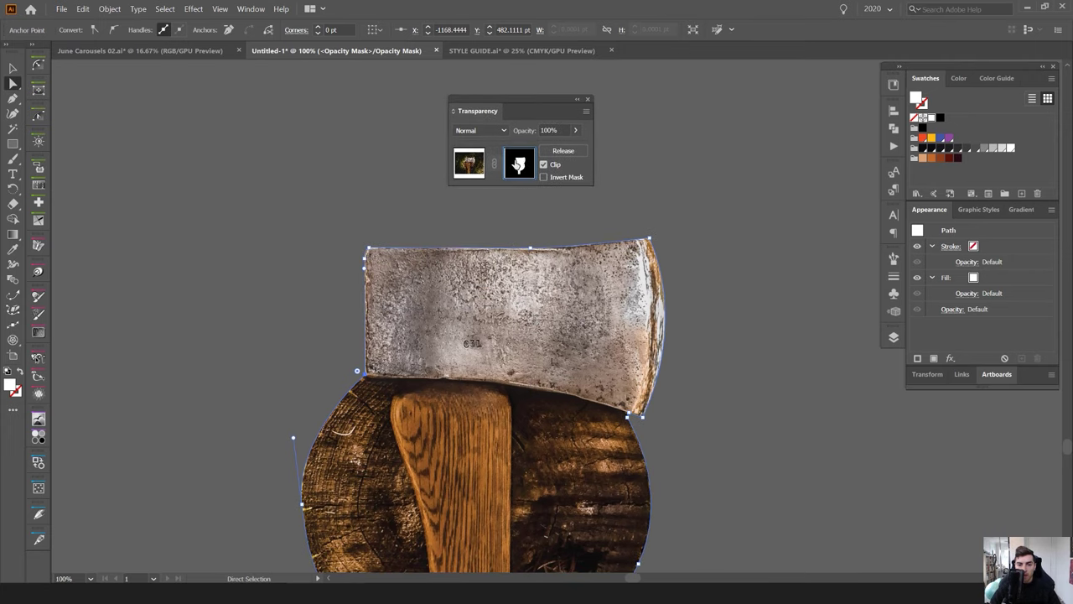
{"action": "left_click_drag", "start_coordinate": [525, 104], "coordinate": [522, 119]}
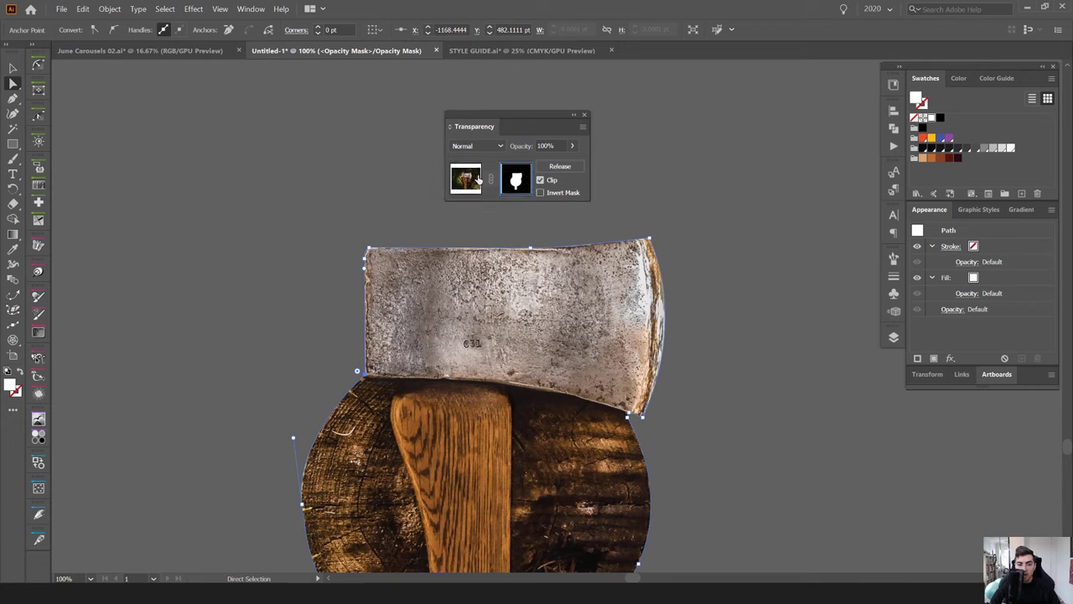
{"action": "left_click", "coordinate": [470, 180]}
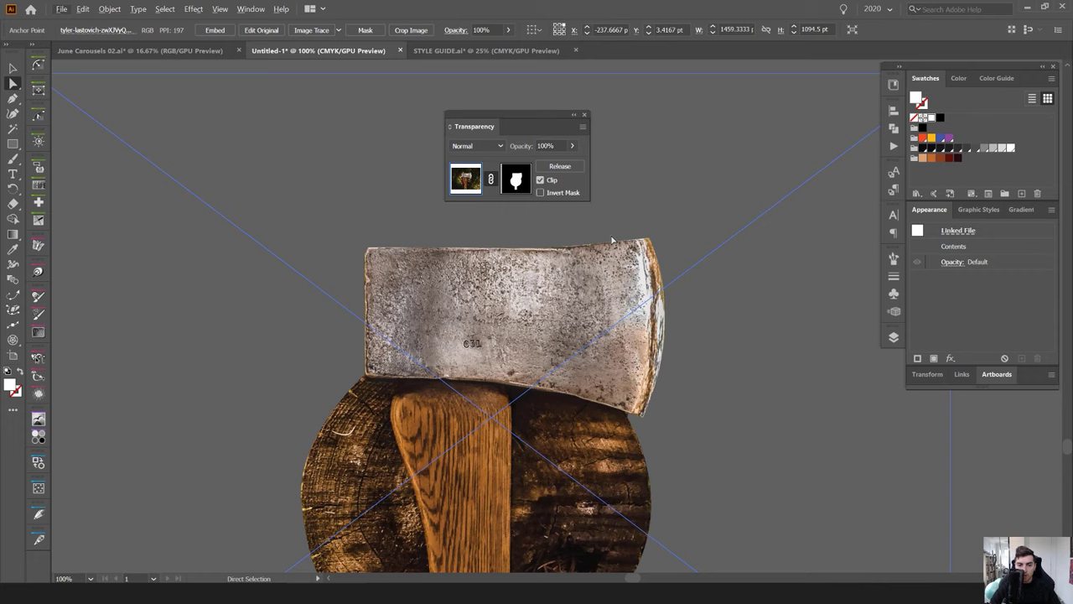
{"action": "left_click", "coordinate": [515, 181]}
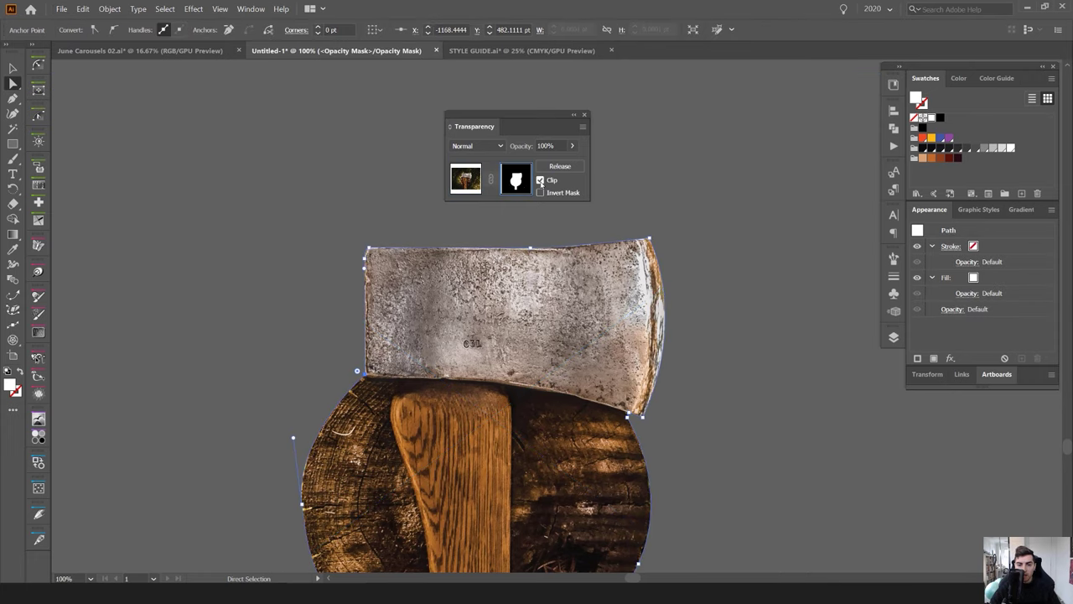
Toggle the mask's Clip and Invert Mask options, ending with Clip on and Invert Mask off
{"action": "left_click", "coordinate": [540, 180]}
{"action": "scroll", "coordinate": [525, 238], "scroll_direction": "down", "scroll_amount": 1}
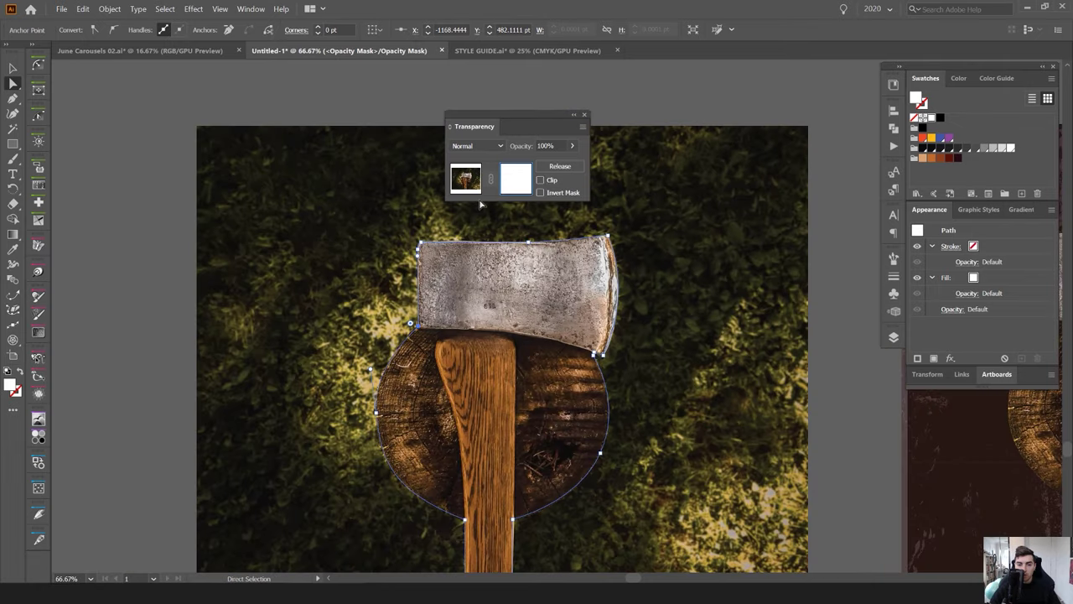
{"action": "left_click", "coordinate": [540, 180]}
{"action": "left_click", "coordinate": [540, 193]}
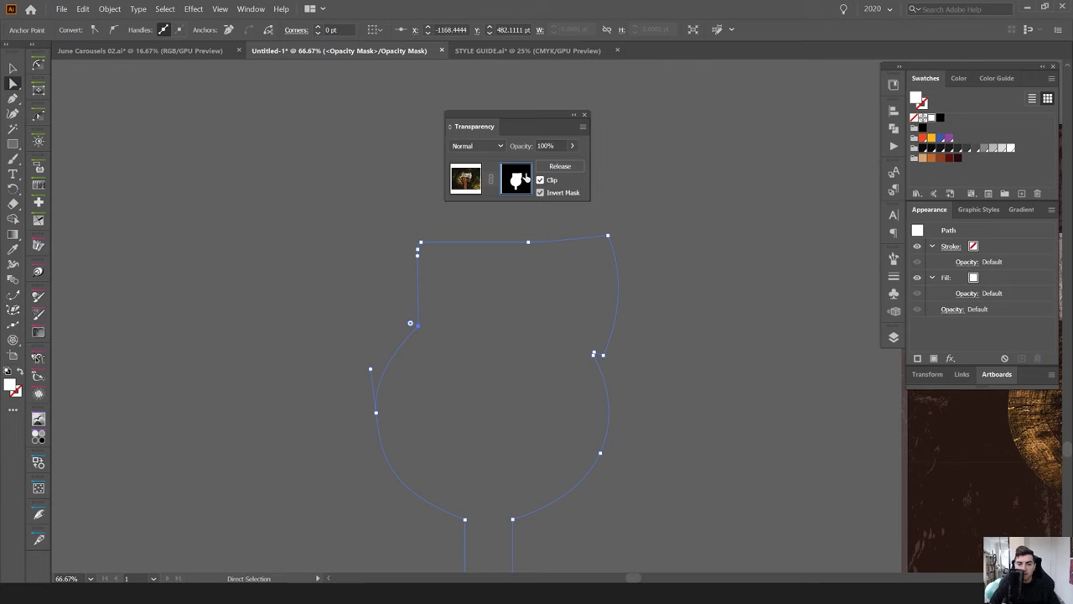
{"action": "left_click", "coordinate": [547, 194]}
{"action": "left_click", "coordinate": [541, 180]}
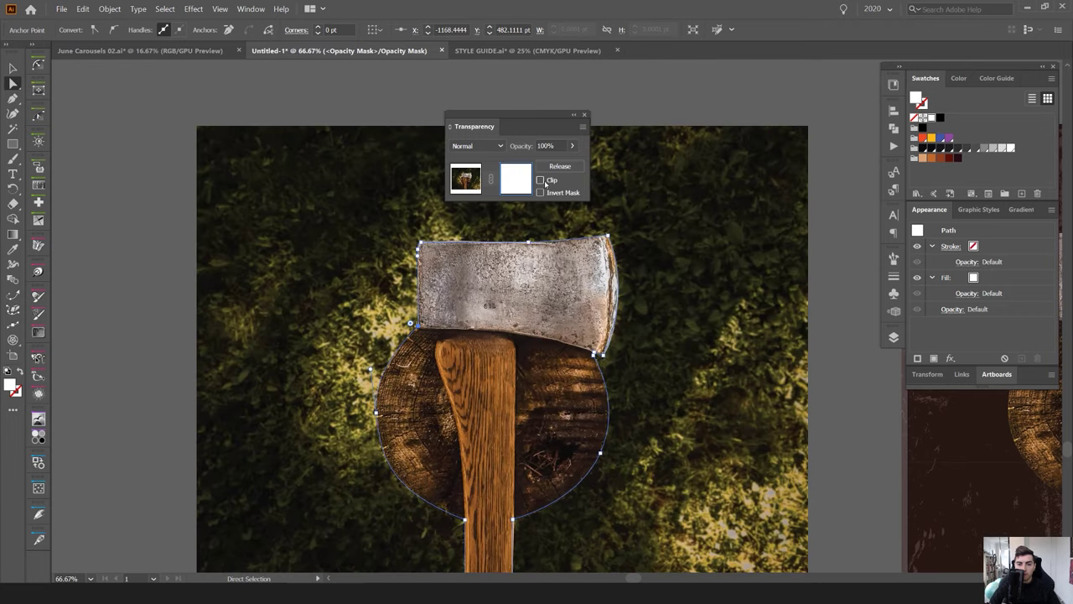
{"action": "left_click", "coordinate": [541, 181]}
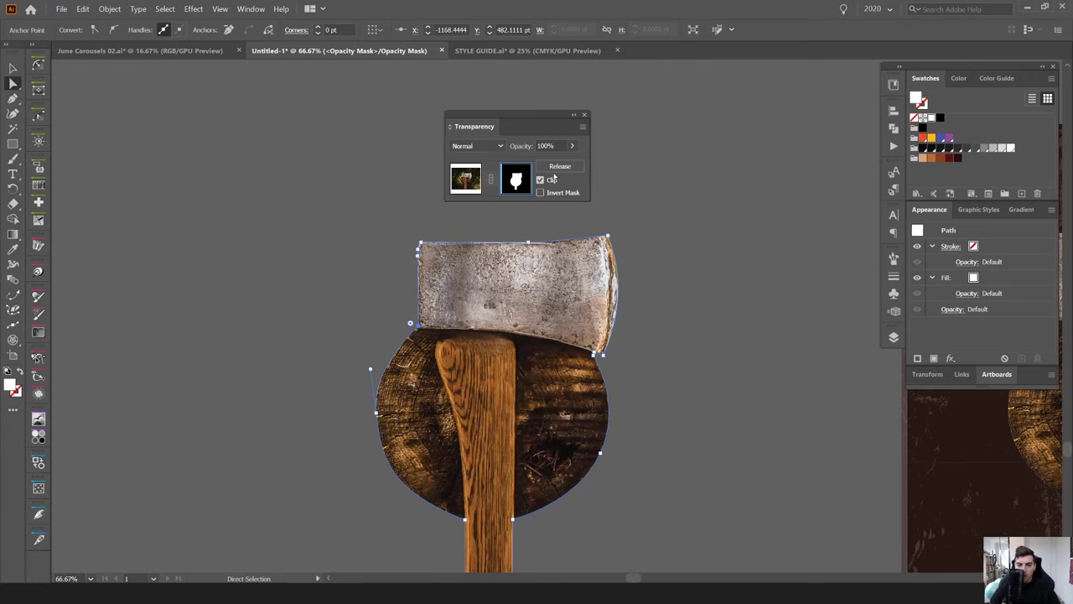
Release the opacity mask into a separate photo and white shape, and deselect everything
{"action": "left_click", "coordinate": [560, 167]}
{"action": "left_click", "coordinate": [669, 113]}
{"action": "scroll", "coordinate": [702, 155], "scroll_direction": "down", "scroll_amount": 2}
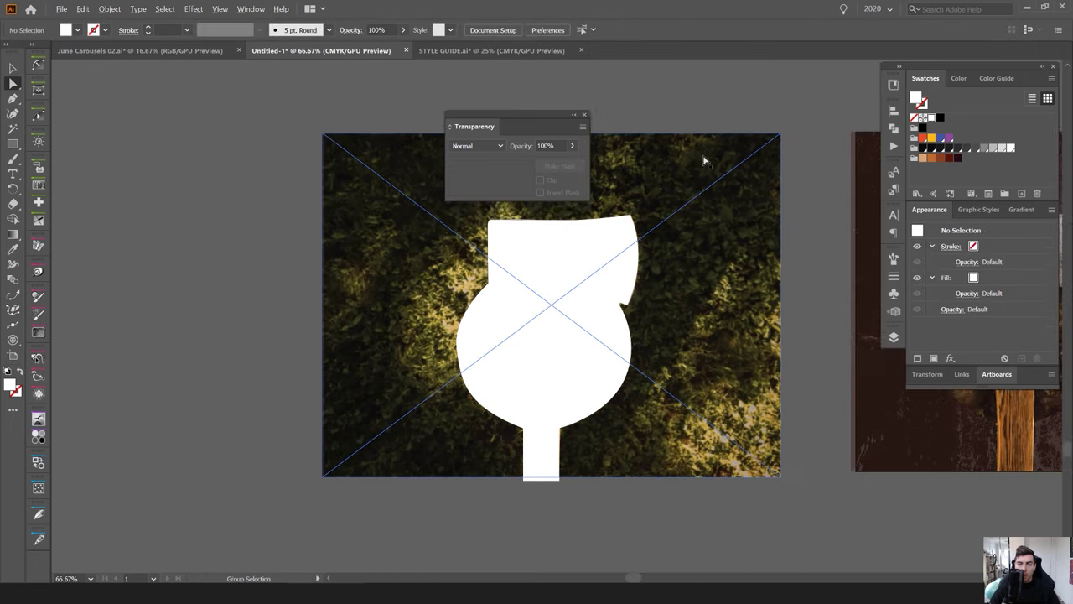
Try moving the photo and the white shape separately, undoing each move
{"action": "left_click_drag", "start_coordinate": [729, 184], "coordinate": [461, 175]}
{"action": "key", "text": "ctrl+z"}
{"action": "left_click_drag", "start_coordinate": [609, 249], "coordinate": [325, 229]}
{"action": "key", "text": "ctrl+z"}
{"action": "left_click_drag", "start_coordinate": [712, 80], "coordinate": [584, 82]}
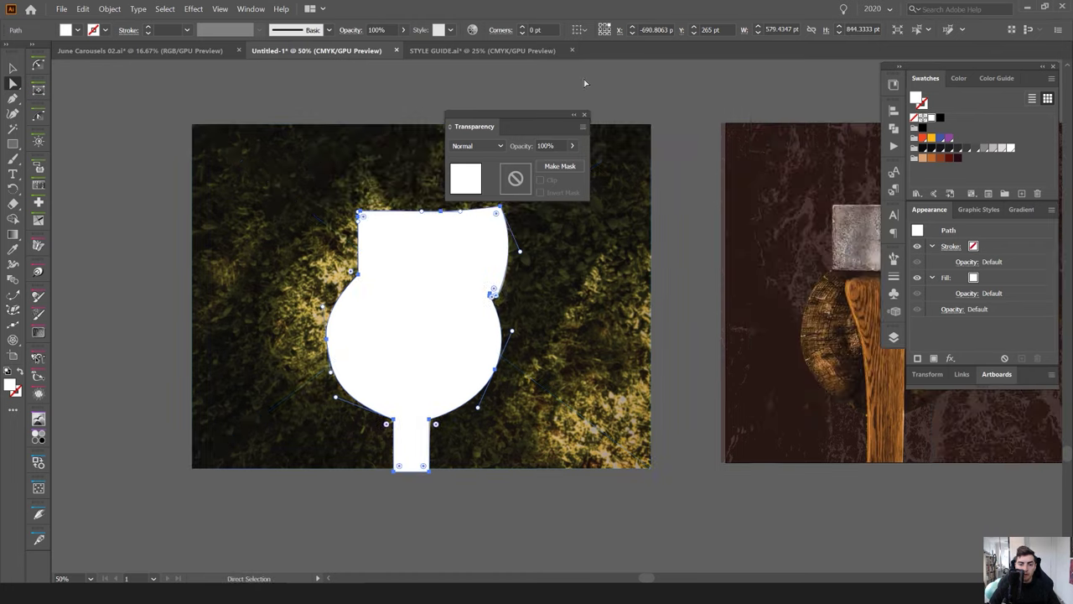
Shift the white shape sideways so it uncovers the axe blade, and select the photo
{"action": "left_click_drag", "start_coordinate": [463, 117], "coordinate": [396, 73]}
{"action": "left_click", "coordinate": [602, 187]}
{"action": "left_click_drag", "start_coordinate": [602, 187], "coordinate": [631, 207]}
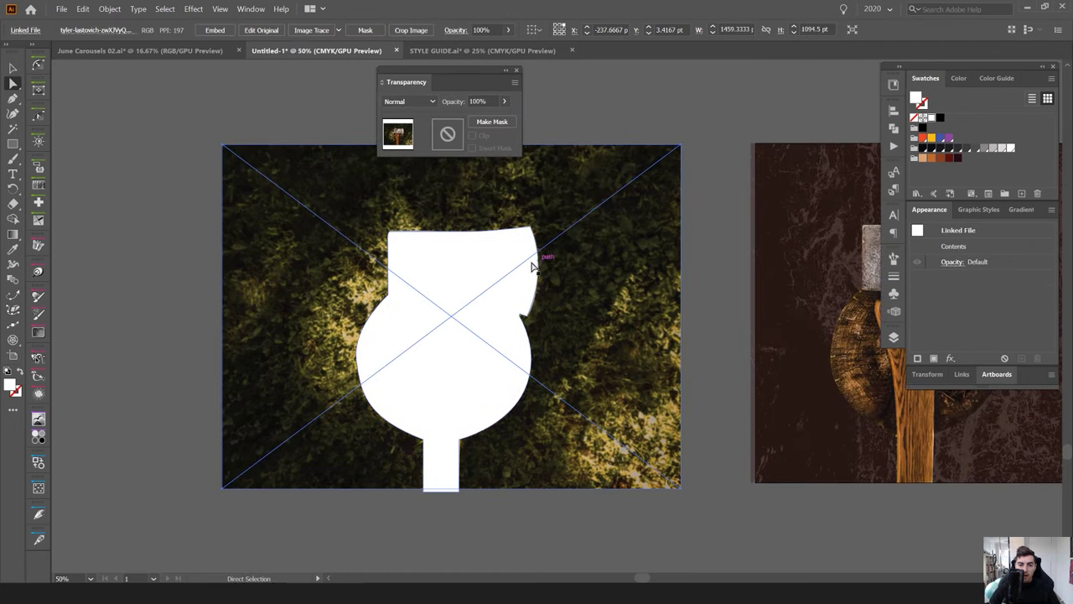
{"action": "left_click", "coordinate": [513, 253]}
{"action": "left_click_drag", "start_coordinate": [514, 253], "coordinate": [428, 258]}
{"action": "left_click", "coordinate": [592, 214]}
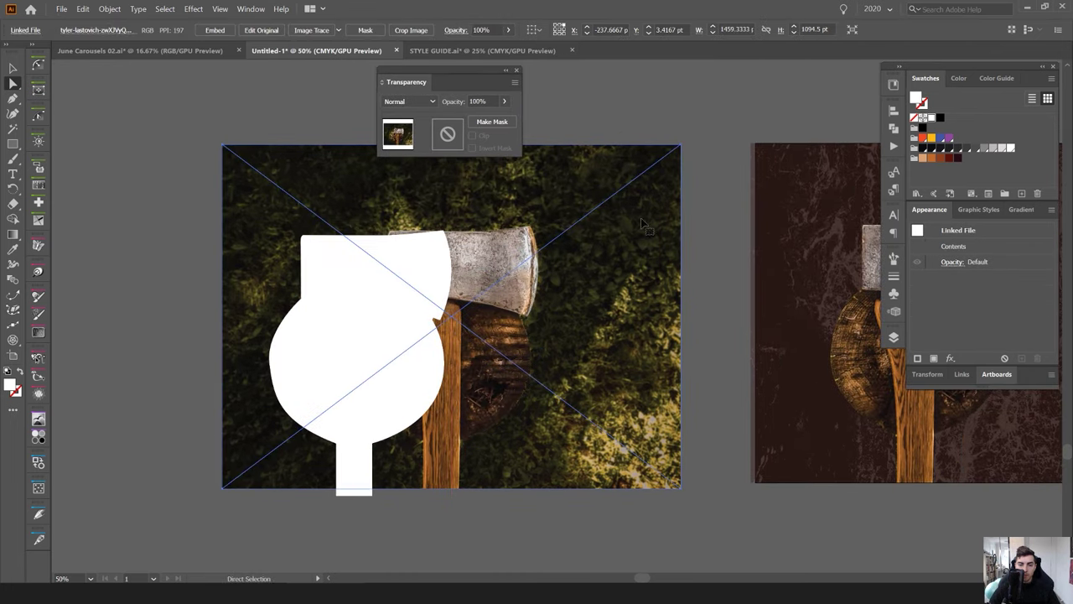
Undo the white shape's shift and the mask release, and deselect everything inside the restored opacity mask
{"action": "key", "text": "ctrl+z"}
{"action": "key", "text": "ctrl+z"}
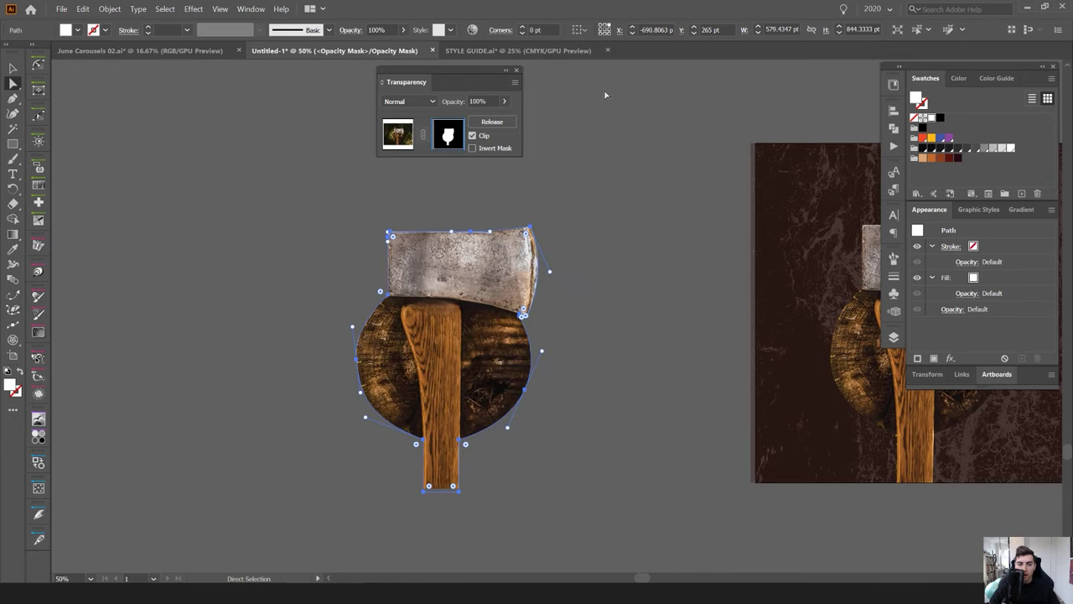
{"action": "left_click", "coordinate": [605, 95]}
{"action": "key", "text": "v"}
{"action": "left_click", "coordinate": [495, 244]}
{"action": "left_click", "coordinate": [596, 168]}
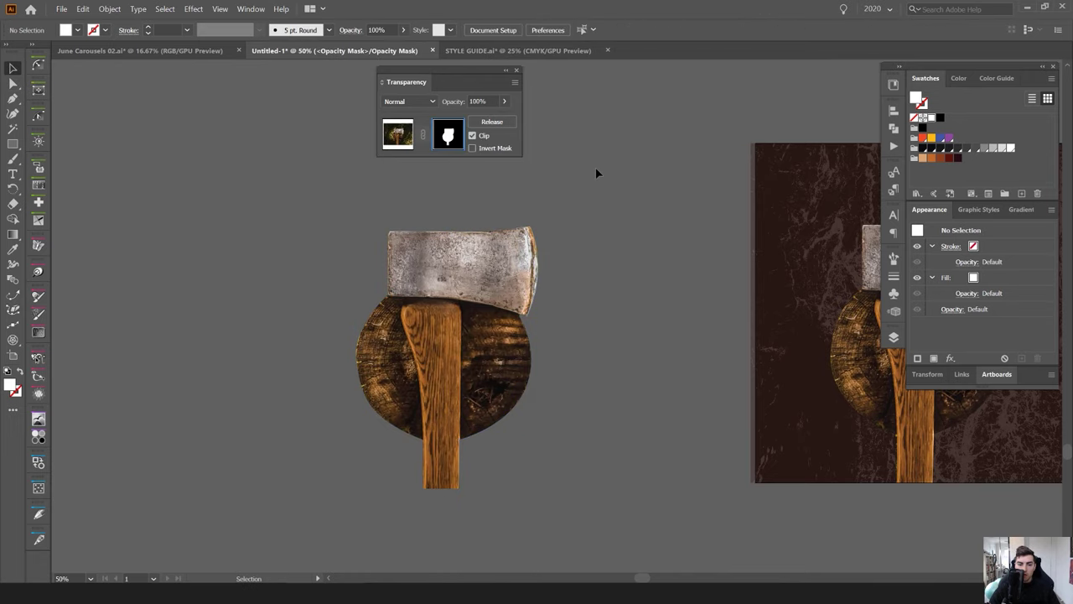
Draw a rectangle about 961 by 419 pt in the mask over the axe head, filling it black and then white
{"action": "key", "text": "m"}
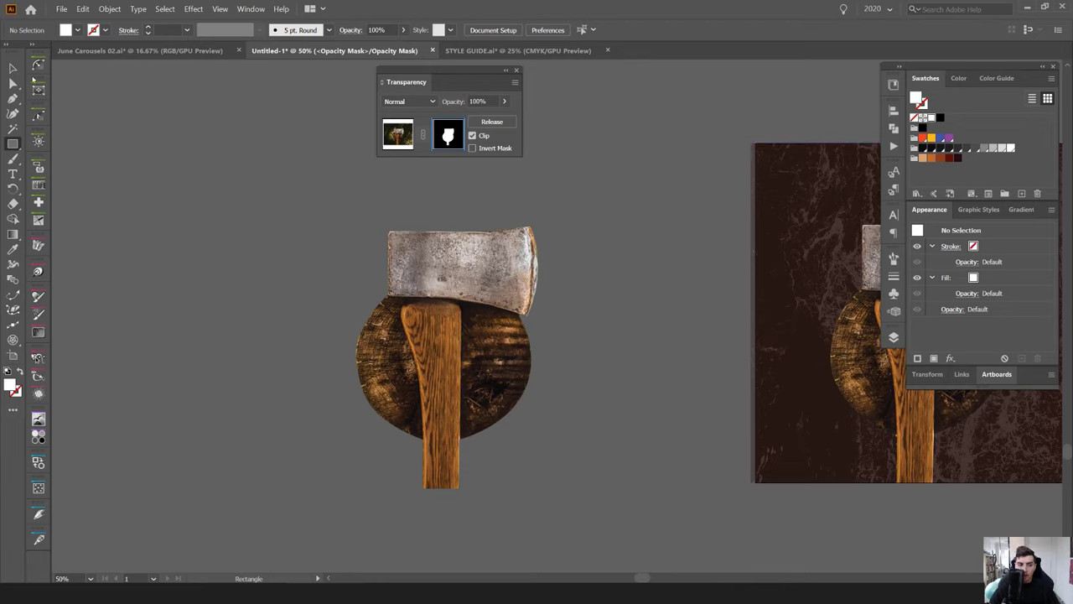
{"action": "left_click", "coordinate": [12, 143]}
{"action": "left_click", "coordinate": [63, 143]}
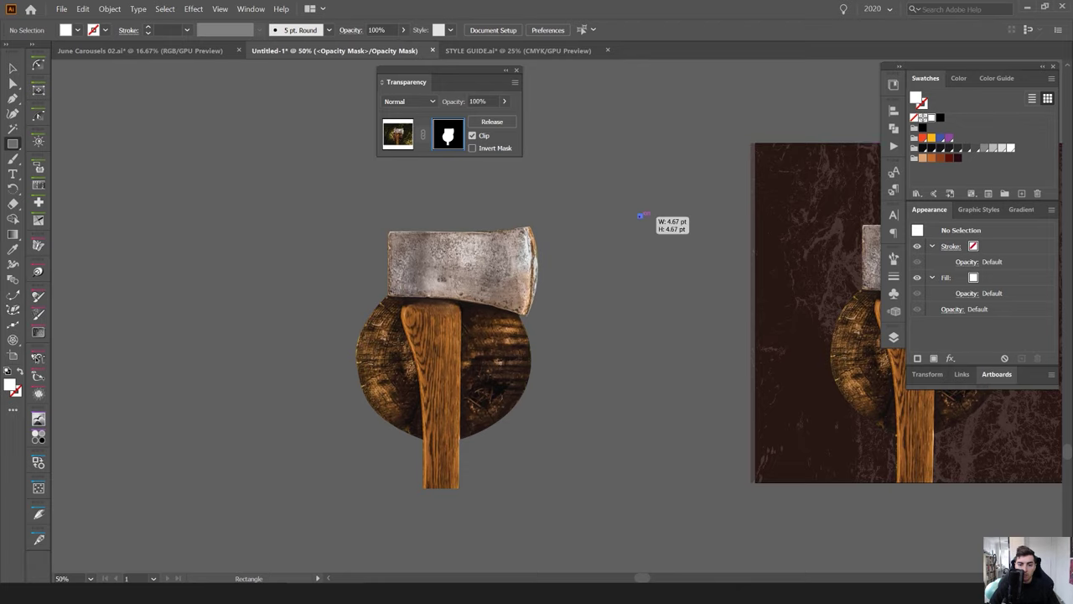
{"action": "mouse_move", "coordinate": [642, 217]}
{"action": "left_mouse_down"}
{"action": "mouse_move", "coordinate": [336, 364]}
{"action": "mouse_move", "coordinate": [260, 472]}
{"action": "mouse_move", "coordinate": [339, 346]}
{"action": "left_mouse_up"}
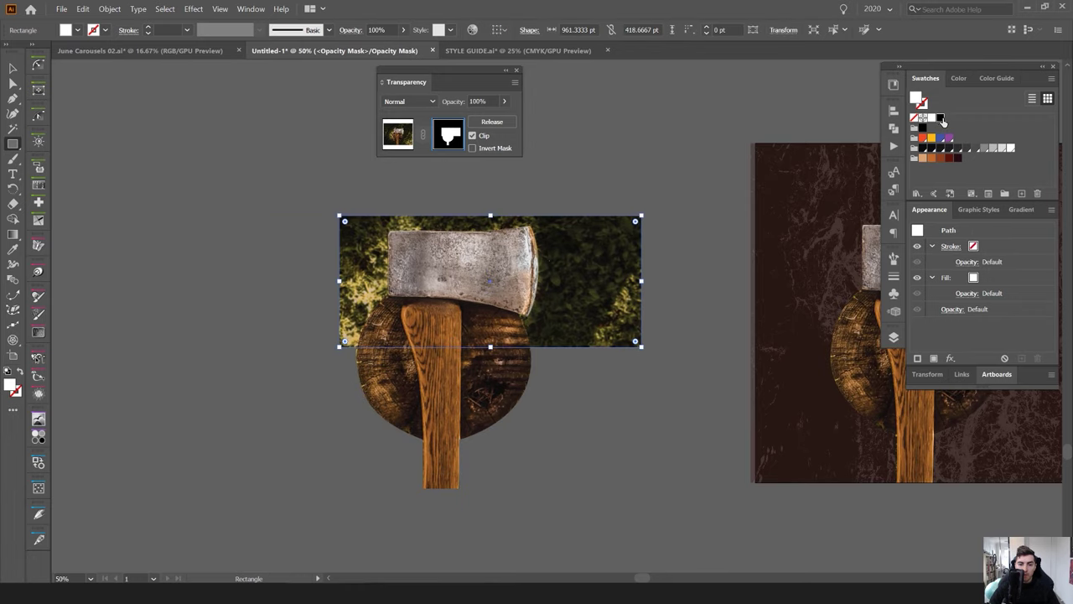
{"action": "left_click", "coordinate": [940, 118]}
{"action": "key", "text": "v"}
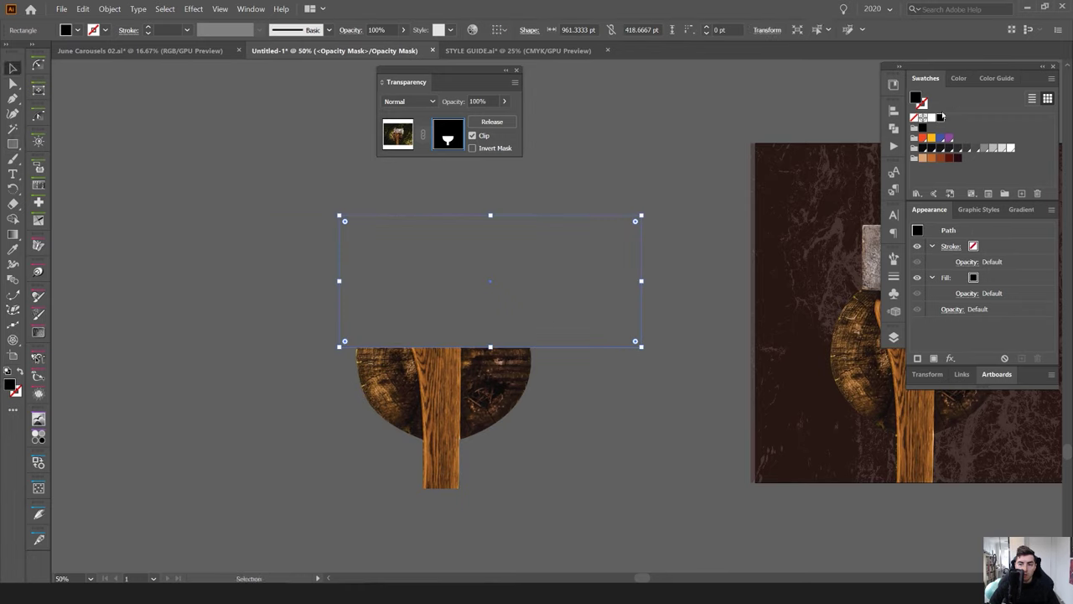
{"action": "left_click", "coordinate": [932, 118]}
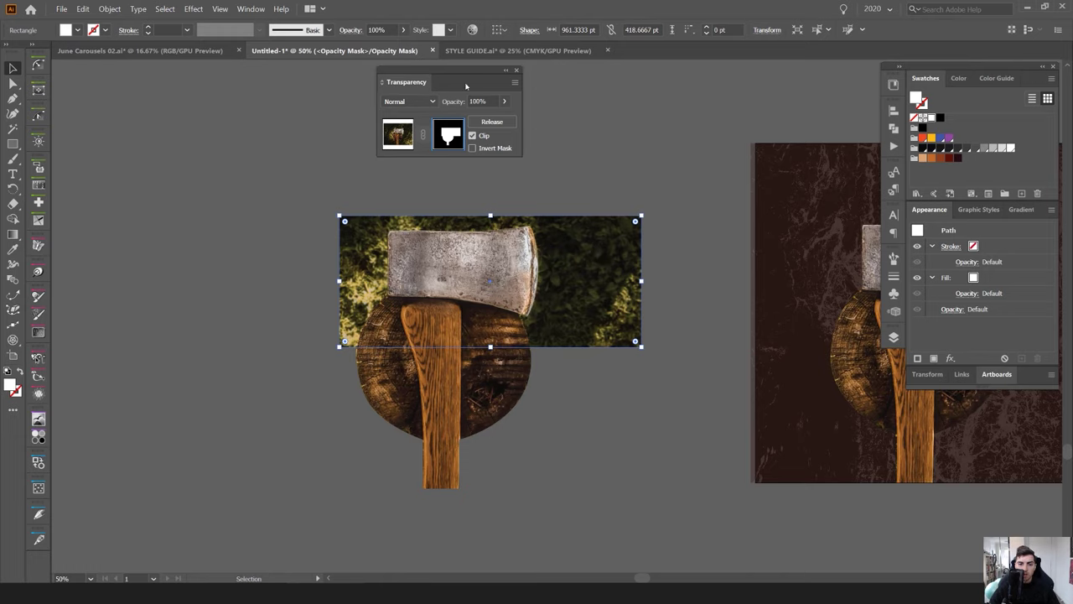
Shift the mask rectangle down over the stump and fill it black, then delete it
{"action": "left_click_drag", "start_coordinate": [466, 86], "coordinate": [490, 117]}
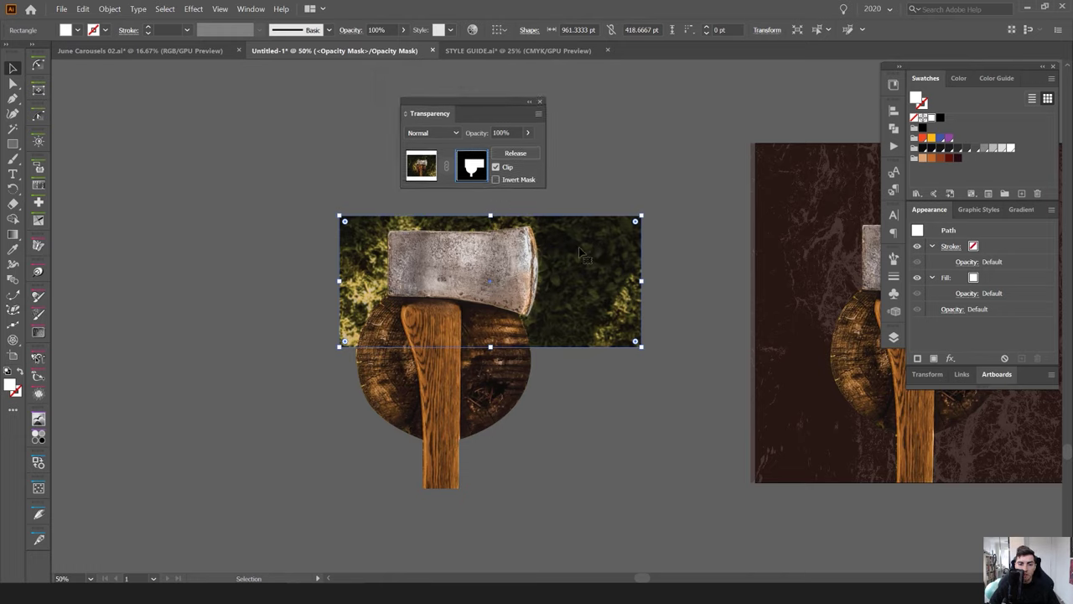
{"action": "left_click_drag", "start_coordinate": [608, 297], "coordinate": [499, 485]}
{"action": "left_click_drag", "start_coordinate": [607, 459], "coordinate": [553, 379]}
{"action": "left_click", "coordinate": [940, 117]}
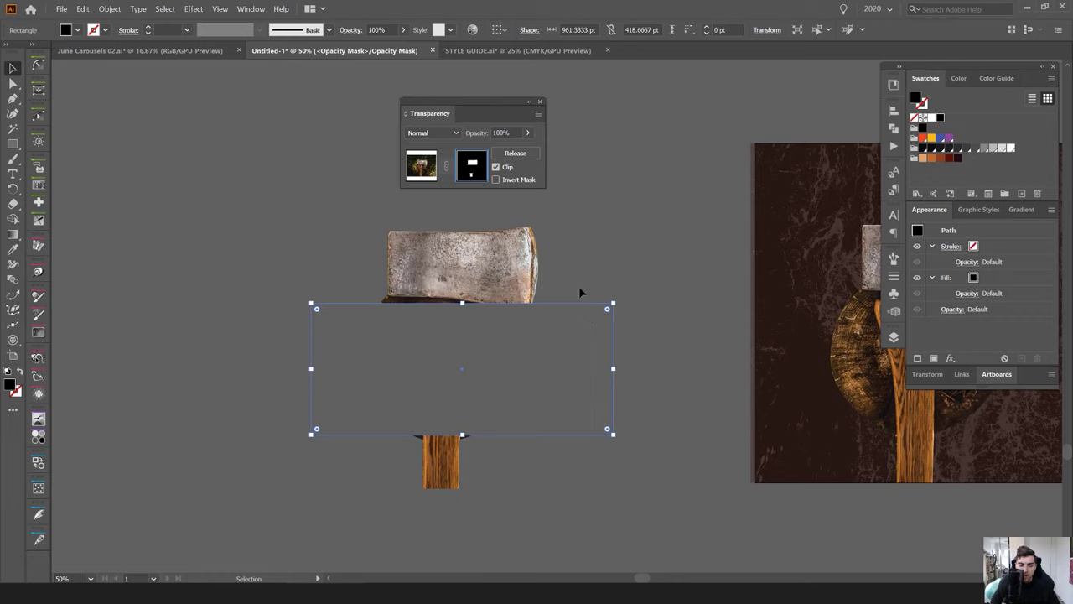
{"action": "key", "text": "Delete"}
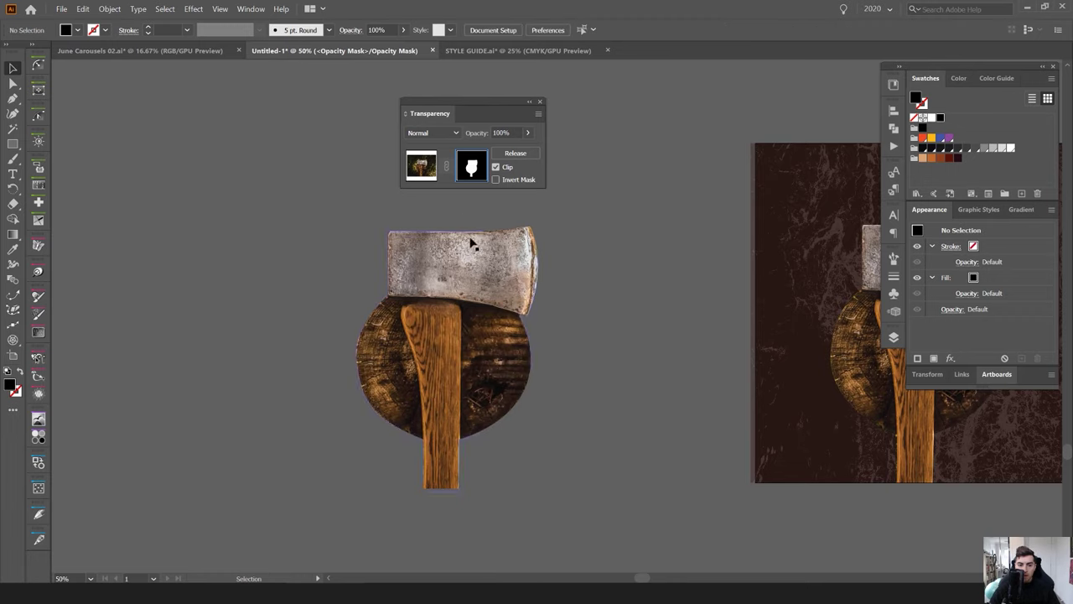
Leave mask editing by switching back to the photo artwork, and deselect everything
{"action": "left_click", "coordinate": [444, 247]}
{"action": "left_click", "coordinate": [426, 166]}
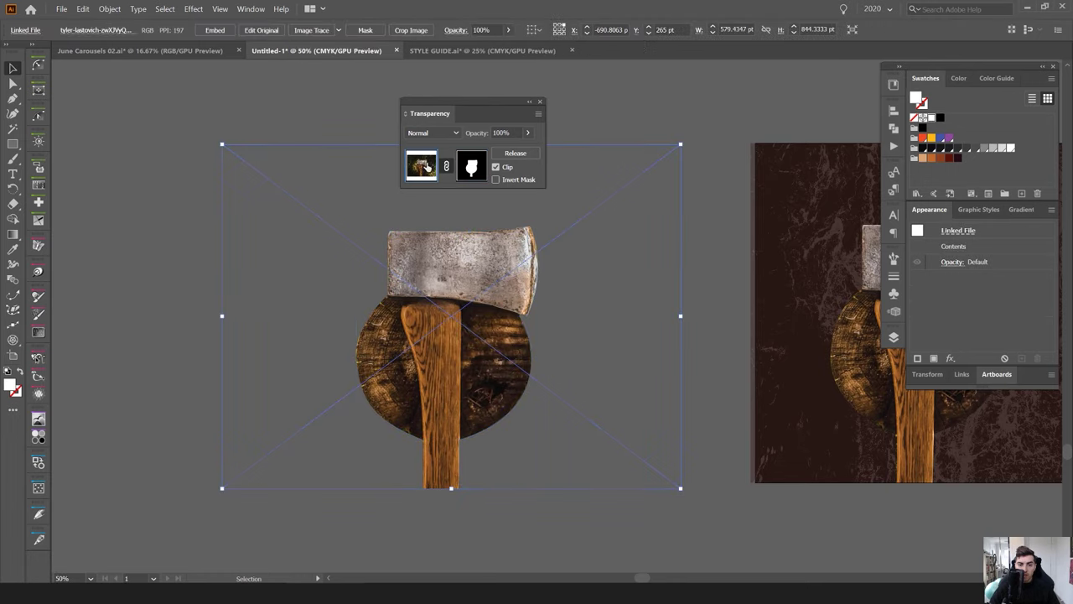
{"action": "left_click", "coordinate": [163, 143]}
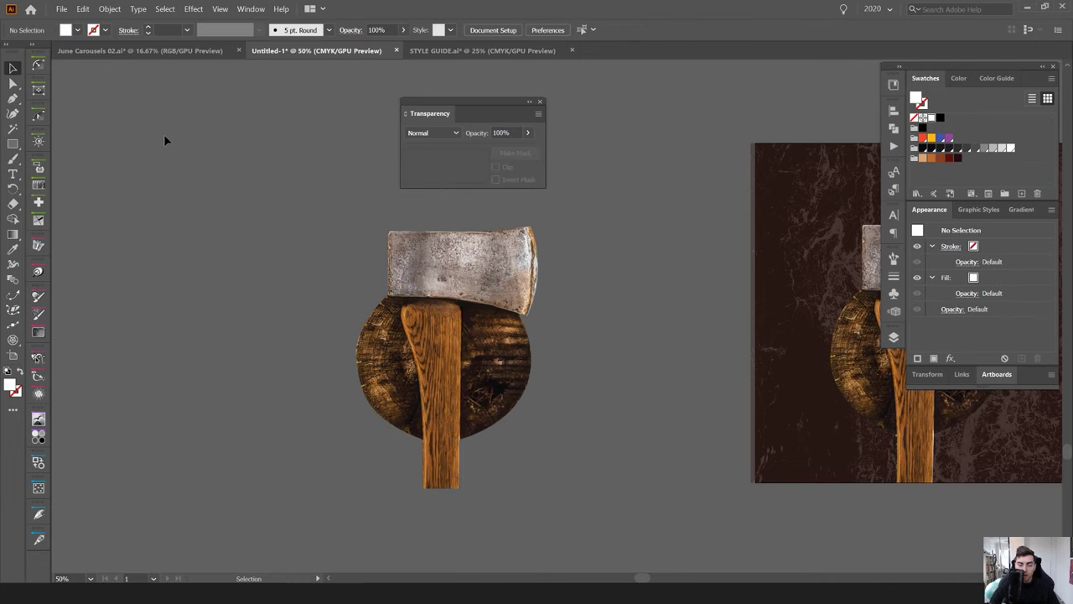
Draw a white rectangle about 1604 by 1172 pt outside the mask and place it over the stump and handle
{"action": "scroll", "coordinate": [164, 135], "scroll_direction": "down", "scroll_amount": 1}
{"action": "left_click", "coordinate": [206, 188]}
{"action": "left_click", "coordinate": [128, 191]}
{"action": "mouse_move", "coordinate": [175, 213]}
{"action": "left_mouse_down"}
{"action": "mouse_move", "coordinate": [202, 198]}
{"action": "mouse_move", "coordinate": [460, 411]}
{"action": "mouse_move", "coordinate": [492, 422]}
{"action": "left_mouse_up"}
{"action": "key", "text": "m"}
{"action": "key", "text": "v"}
{"action": "left_click_drag", "start_coordinate": [440, 335], "coordinate": [483, 431]}
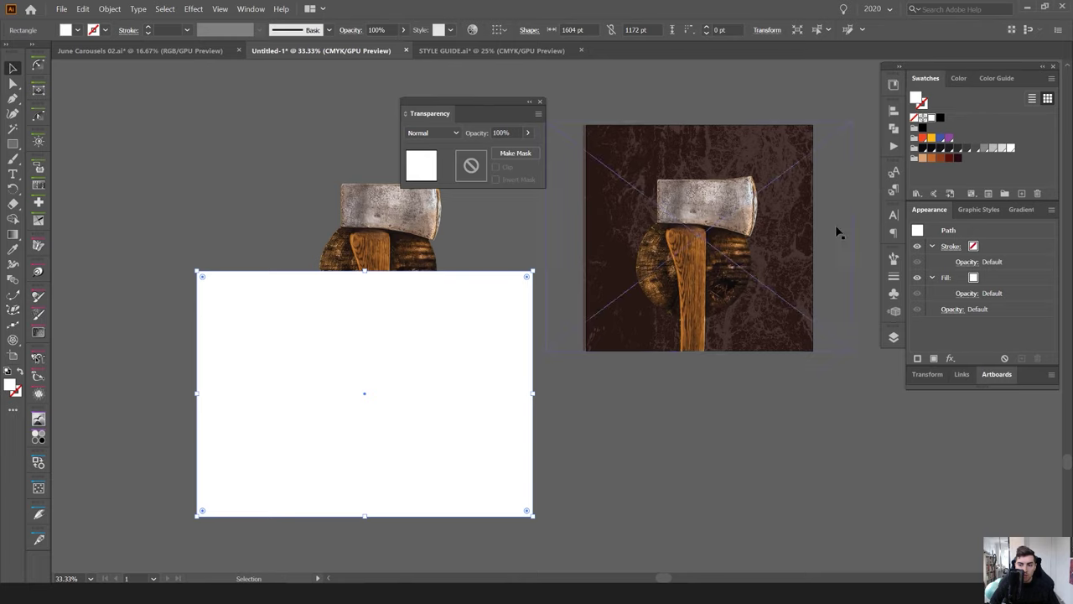
Draw a smaller rectangle about 438 by 608 pt overlapping the large one, filling the large one yellow and the small one purple
{"action": "key", "text": "m"}
{"action": "left_click_drag", "start_coordinate": [511, 235], "coordinate": [420, 357]}
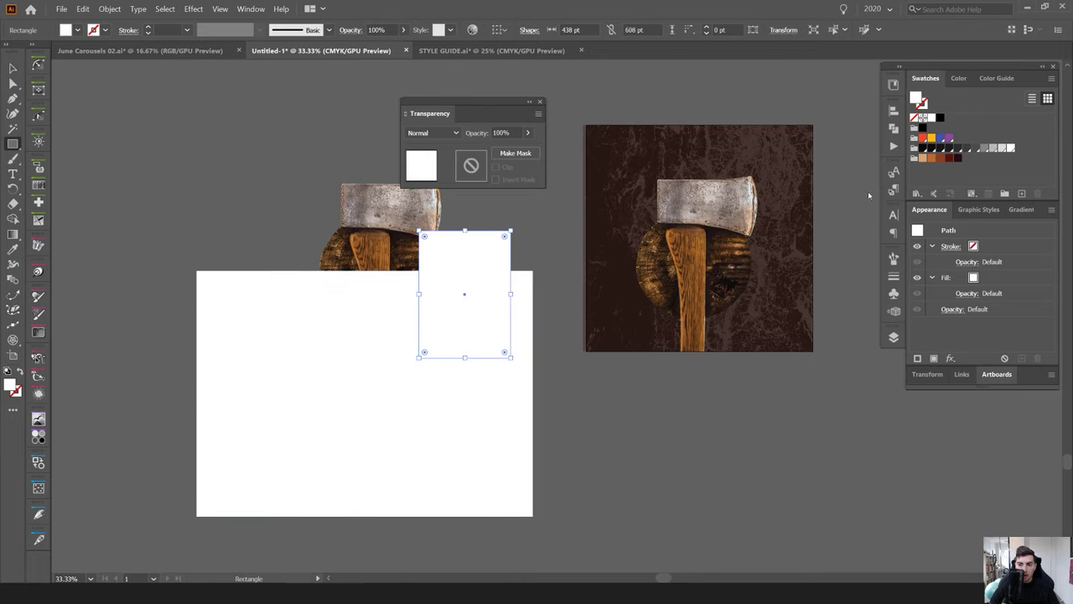
{"action": "key", "text": "v"}
{"action": "left_click", "coordinate": [480, 389]}
{"action": "left_click", "coordinate": [933, 137]}
{"action": "left_click", "coordinate": [447, 255]}
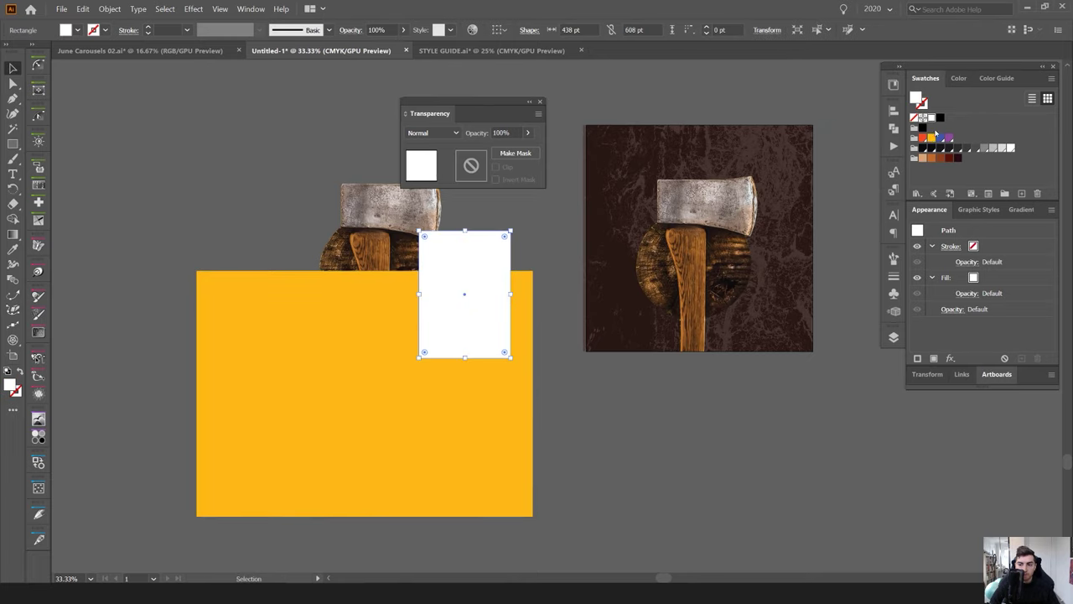
{"action": "left_click", "coordinate": [948, 138]}
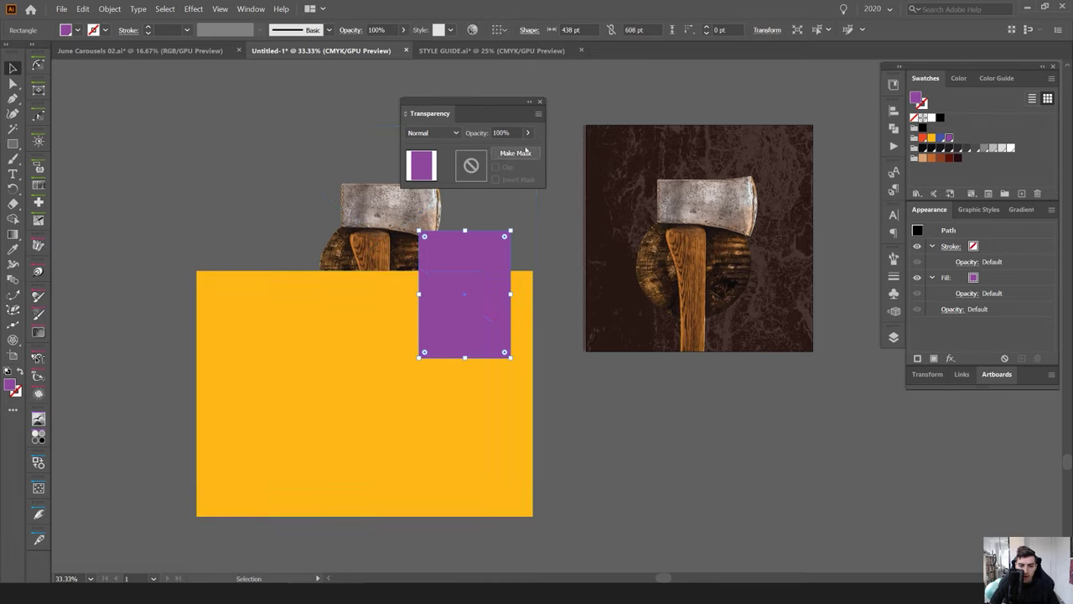
Remove the yellow and purple rectangles and enter editing of the axe photo's opacity mask
{"action": "left_click", "coordinate": [450, 431]}
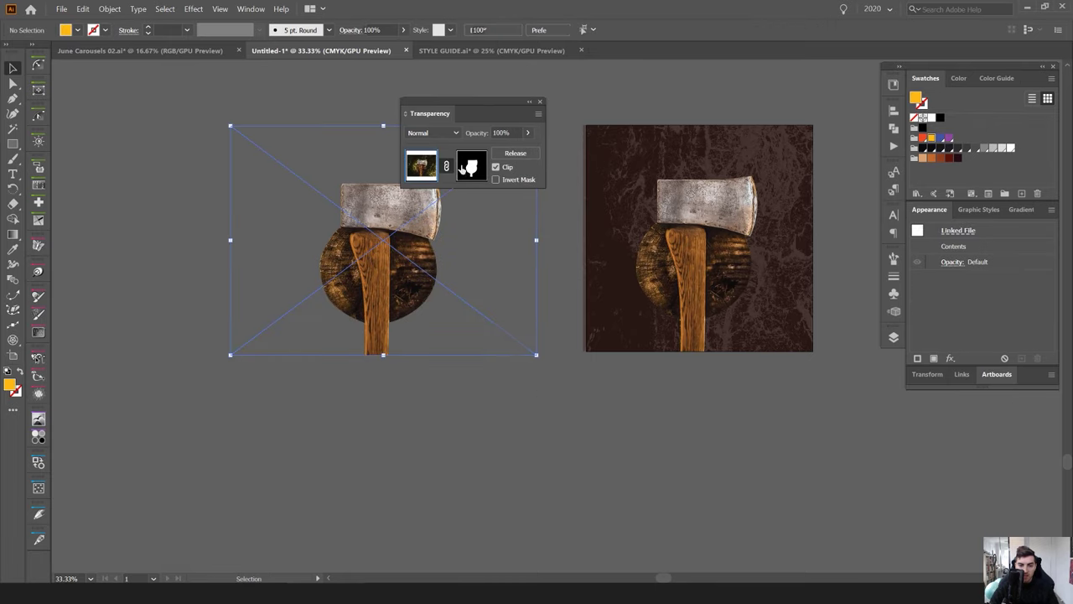
{"action": "key", "text": "ctrl+minus"}
{"action": "left_click", "coordinate": [451, 426]}
{"action": "key", "text": "b"}
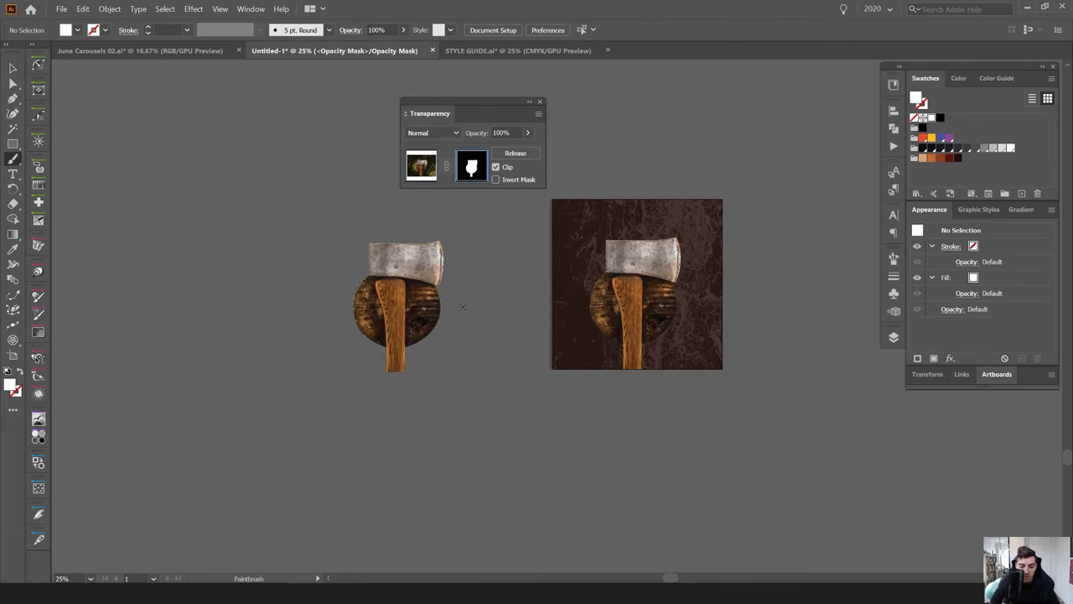
Draw white rectangles inside the mask over the axe and in the empty area beyond the photo, one about 1075 by 619 pt
{"action": "key", "text": "m"}
{"action": "left_click_drag", "start_coordinate": [347, 261], "coordinate": [467, 408]}
{"action": "left_click_drag", "start_coordinate": [486, 460], "coordinate": [754, 558]}
{"action": "mouse_move", "coordinate": [638, 514]}
{"action": "left_mouse_down"}
{"action": "mouse_move", "coordinate": [515, 319]}
{"action": "mouse_move", "coordinate": [683, 403]}
{"action": "left_mouse_up"}
{"action": "key", "text": "ctrl+plus"}
{"action": "key", "text": "ctrl+plus"}
{"action": "key", "text": "ctrl+minus"}
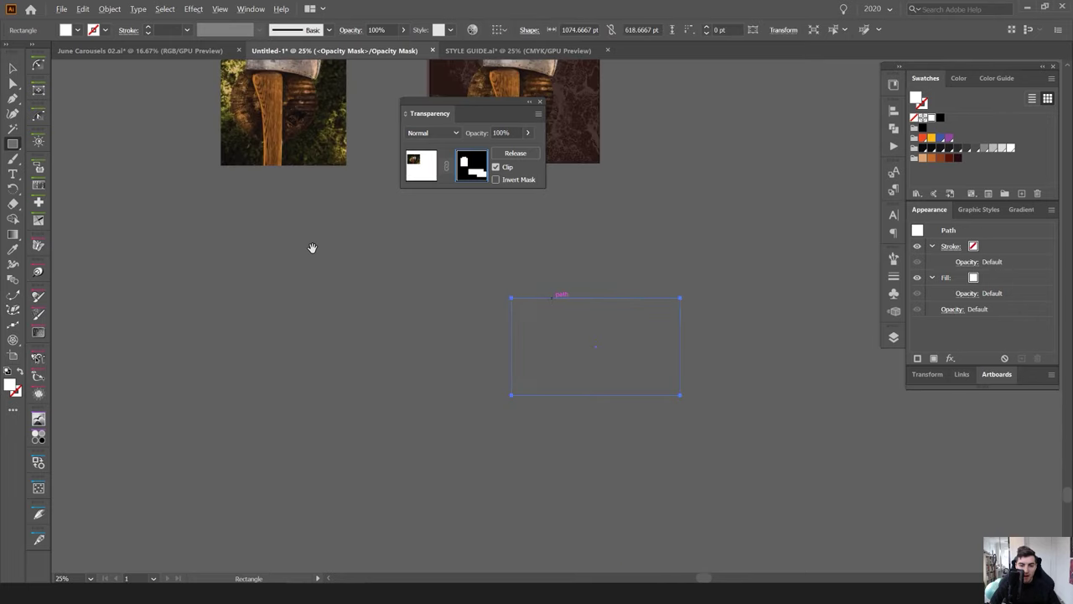
Undo the mask rectangles and the yellow and purple shapes, back to only the masked axe beside the finished artwork
{"action": "left_click_drag", "start_coordinate": [311, 247], "coordinate": [383, 352]}
{"action": "key", "text": "ctrl+z"}
{"action": "key", "text": "ctrl+z"}
{"action": "key", "text": "ctrl+z"}
{"action": "key", "text": "ctrl+z"}
{"action": "key", "text": "ctrl+z"}
{"action": "key", "text": "ctrl+z"}
{"action": "key", "text": "ctrl+z"}
{"action": "key", "text": "ctrl+z"}
{"action": "key", "text": "ctrl+z"}
{"action": "key", "text": "ctrl+z"}
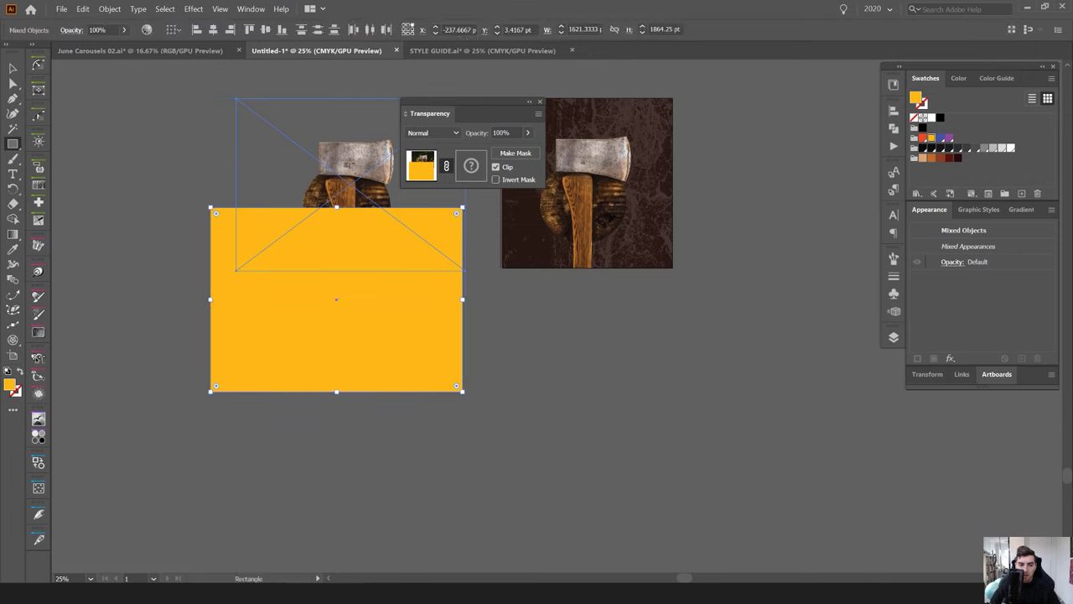
{"action": "key", "text": "ctrl+z"}
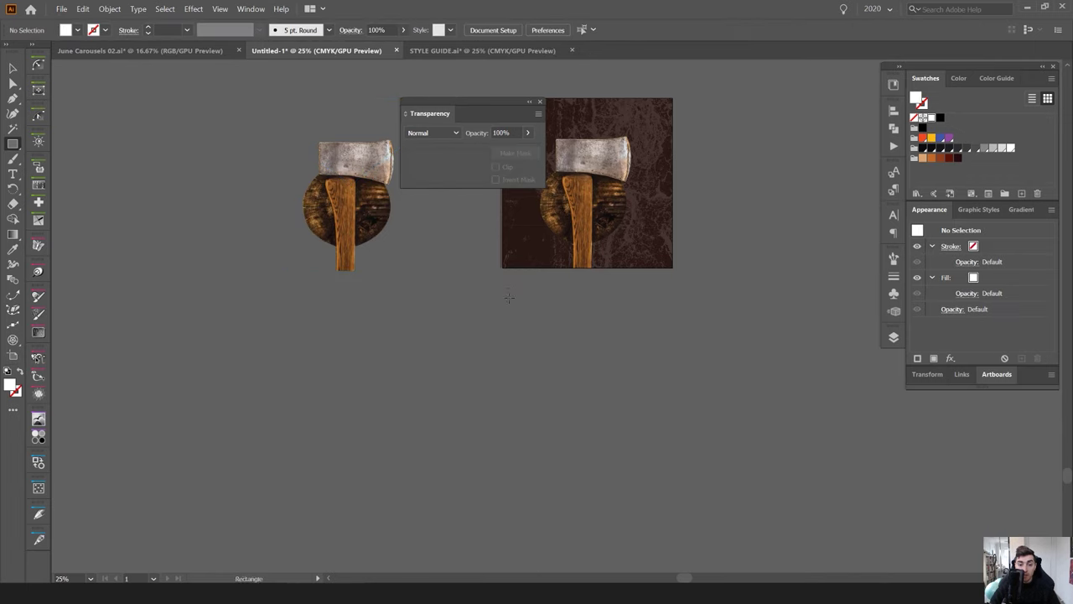
Draw a rectangle about 1416 by 1088 pt in the empty space below the two axe images and fill it dark red
{"action": "key", "text": "v"}
{"action": "left_click_drag", "start_coordinate": [300, 171], "coordinate": [314, 204]}
{"action": "key", "text": "Tab"}
{"action": "scroll", "coordinate": [377, 172], "scroll_direction": "up", "scroll_amount": 2}
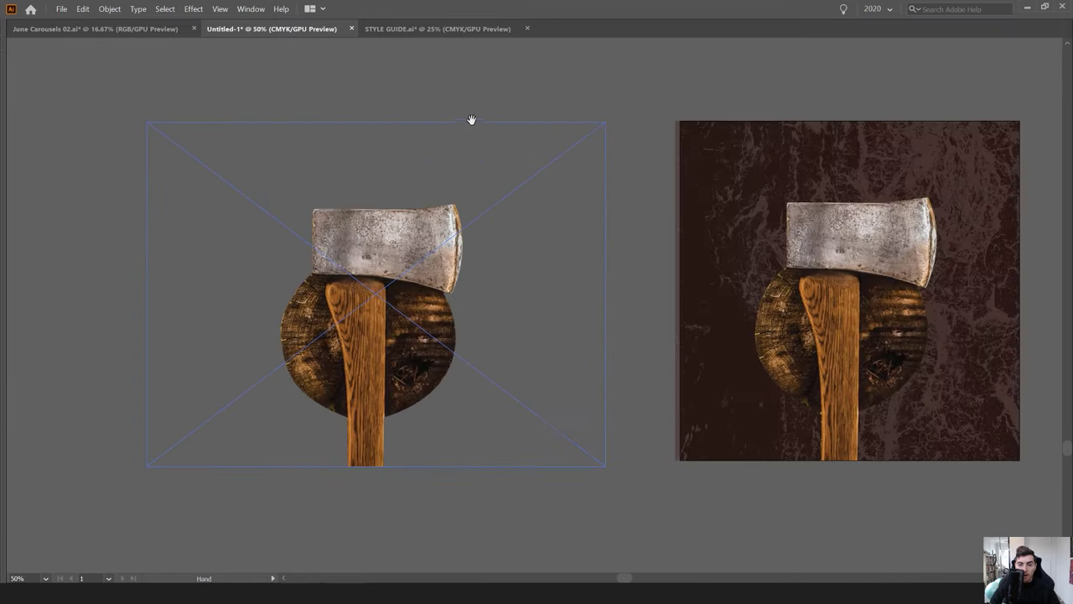
{"action": "left_click_drag", "start_coordinate": [790, 98], "coordinate": [677, 109]}
{"action": "scroll", "coordinate": [354, 330], "scroll_direction": "down", "scroll_amount": 2}
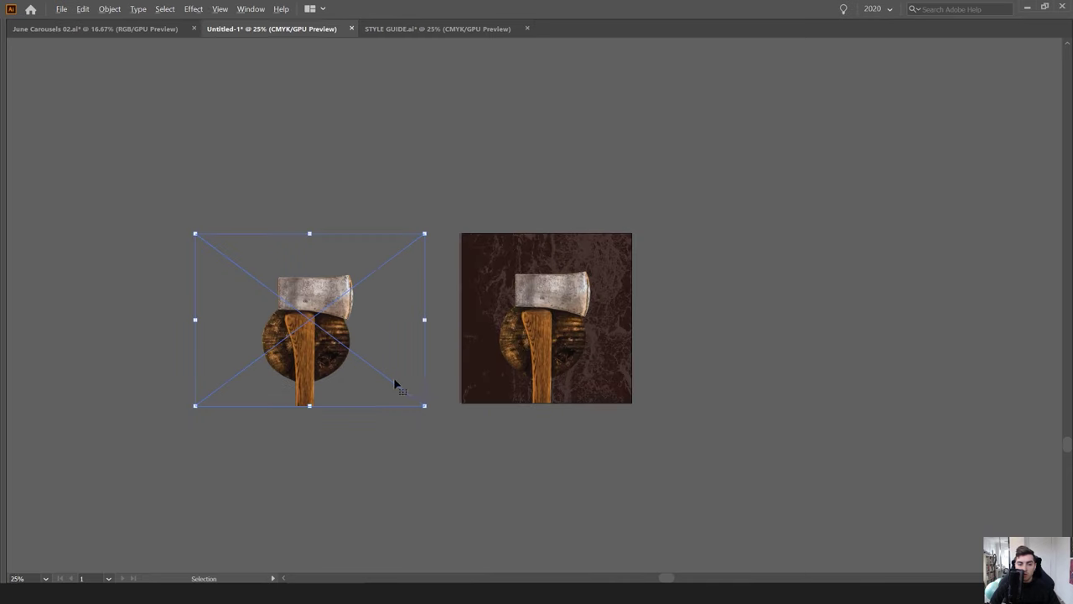
{"action": "left_click_drag", "start_coordinate": [393, 378], "coordinate": [461, 218]}
{"action": "key", "text": "m"}
{"action": "left_click_drag", "start_coordinate": [627, 304], "coordinate": [404, 475]}
{"action": "key", "text": "Tab"}
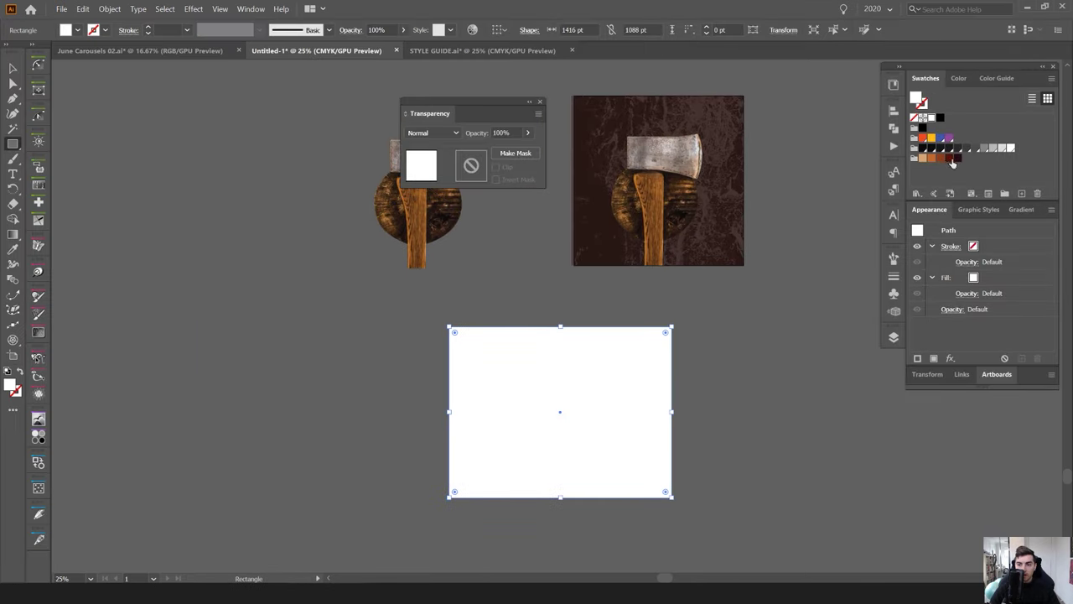
{"action": "left_click", "coordinate": [951, 158]}
Place a copy of the masked axe on the dark red rectangle, bring it to the front and centre it
{"action": "key", "text": "v"}
{"action": "left_click_drag", "start_coordinate": [427, 256], "coordinate": [538, 437]}
{"action": "key", "text": "ctrl+shift+]"}
{"action": "scroll", "coordinate": [538, 437], "scroll_direction": "up", "scroll_amount": 1}
{"action": "left_click_drag", "start_coordinate": [538, 394], "coordinate": [516, 347]}
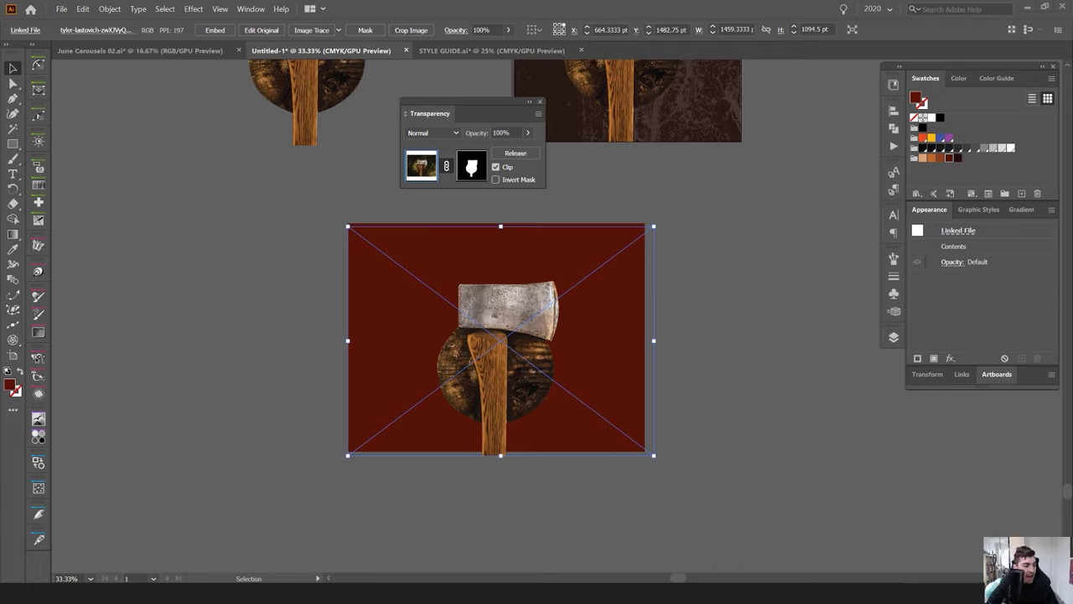
Add the Damaged Board.tif texture in reddish brown, position it over the axe and red rectangle, and deselect it
{"action": "left_click", "coordinate": [406, 340]}
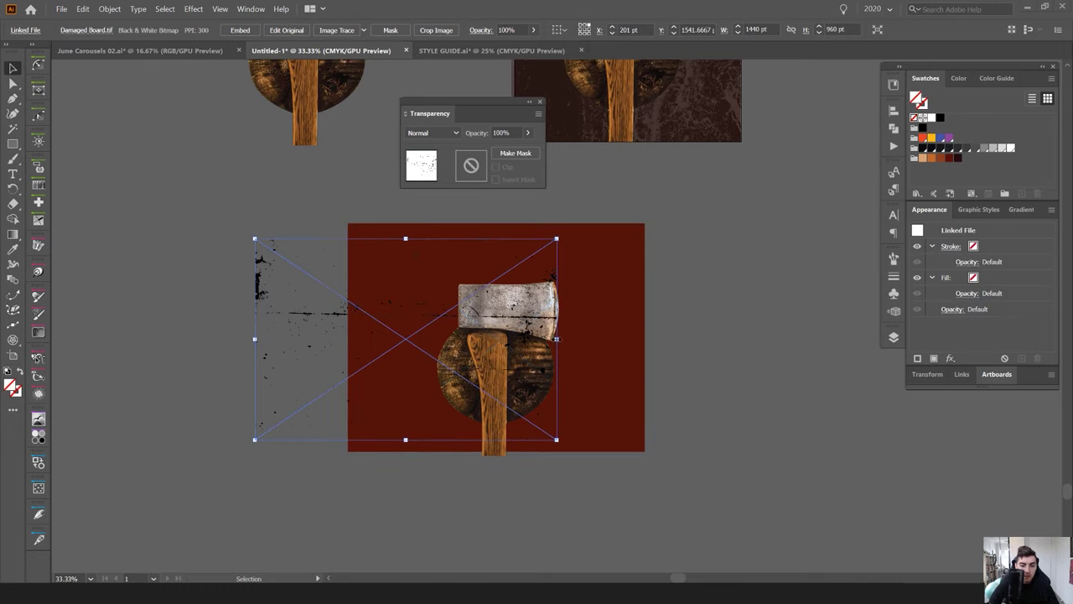
{"action": "left_click", "coordinate": [937, 159]}
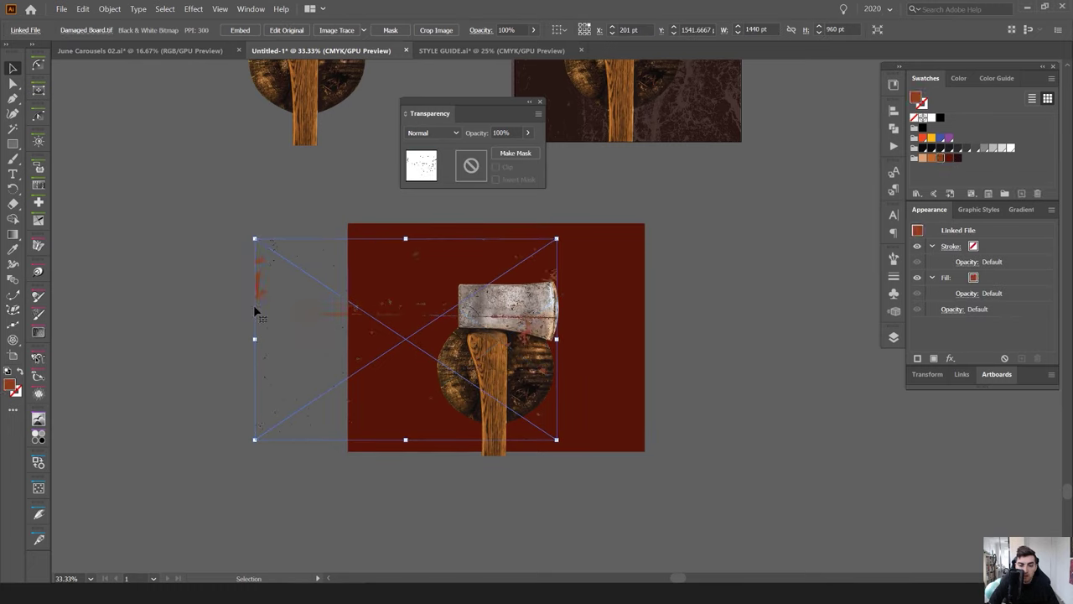
{"action": "left_click_drag", "start_coordinate": [264, 305], "coordinate": [382, 310]}
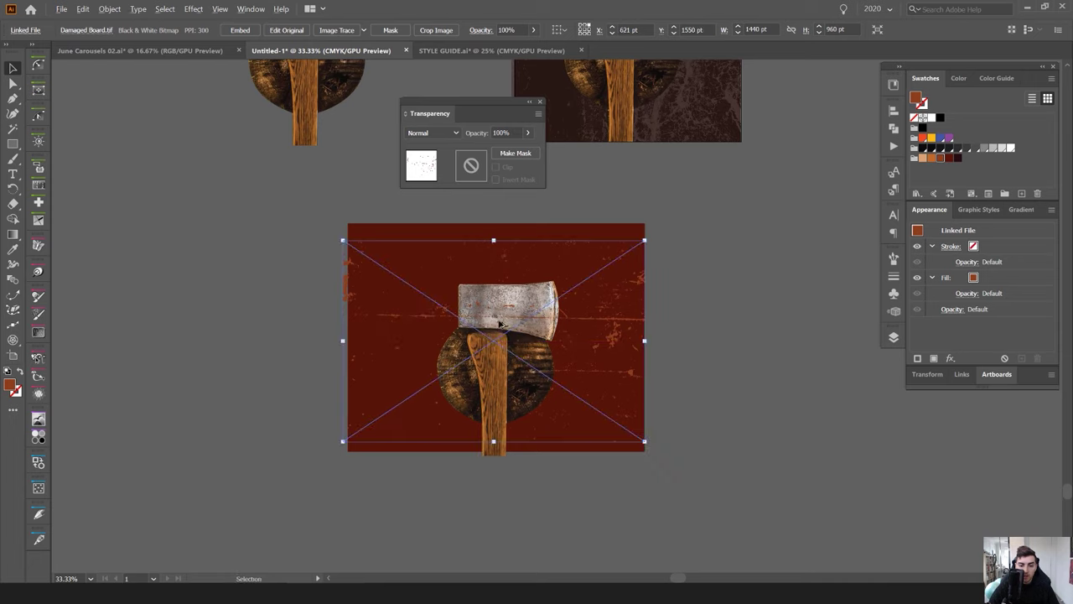
{"action": "scroll", "coordinate": [501, 321], "scroll_direction": "up", "scroll_amount": 2}
{"action": "scroll", "coordinate": [500, 321], "scroll_direction": "down", "scroll_amount": 2}
{"action": "left_click_drag", "start_coordinate": [633, 293], "coordinate": [619, 320]}
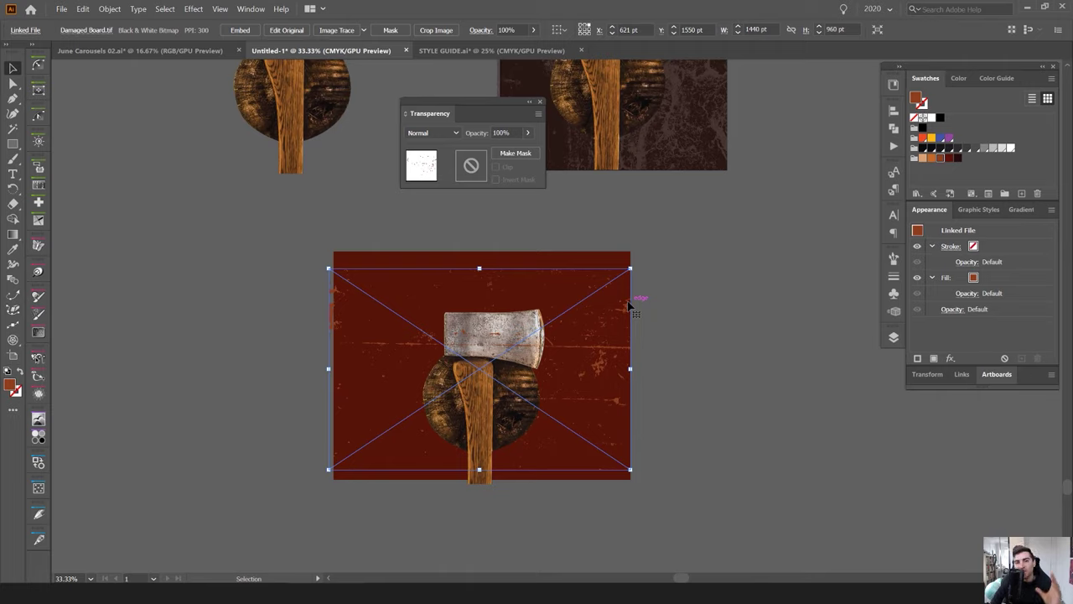
{"action": "left_click", "coordinate": [700, 291]}
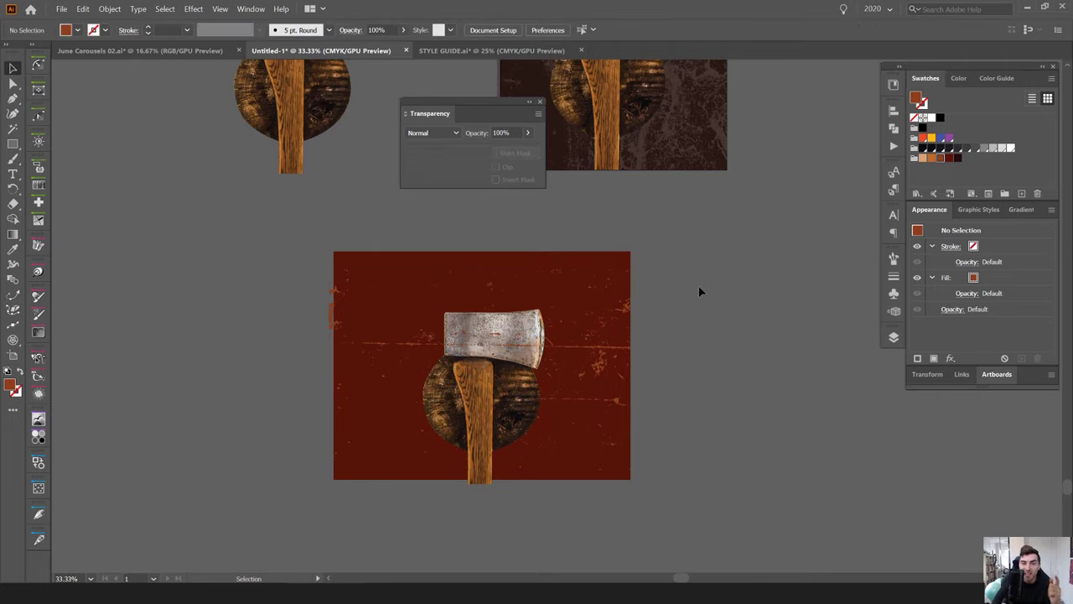